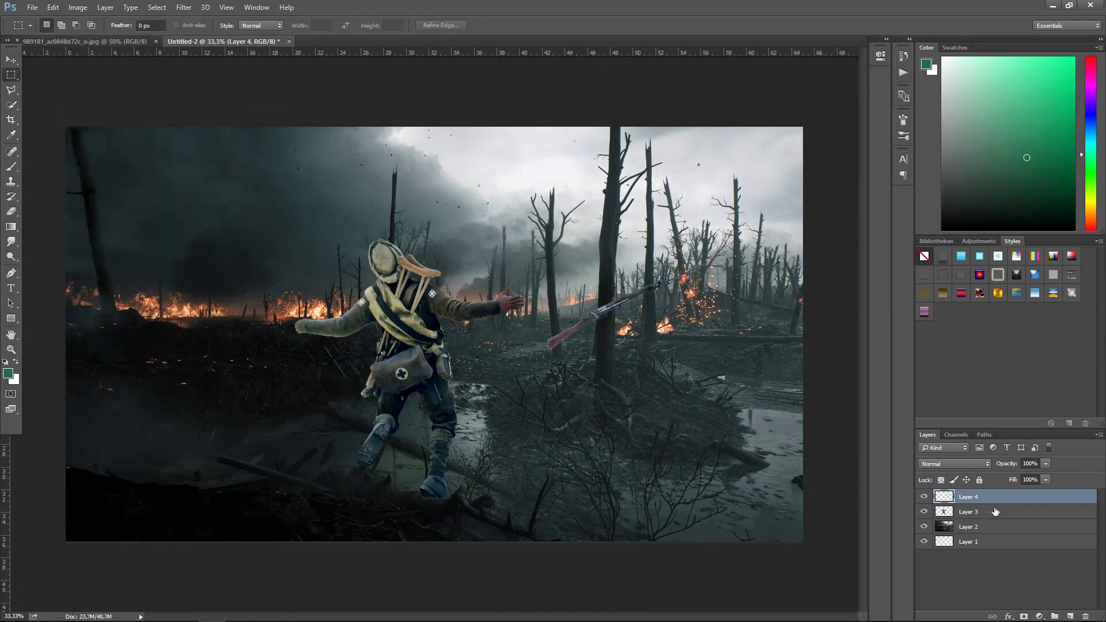
Hide the rifle on a gun layer, then boost Layer 2's clarity, vibrance and saturation in Camera Raw
left_click(923, 496)
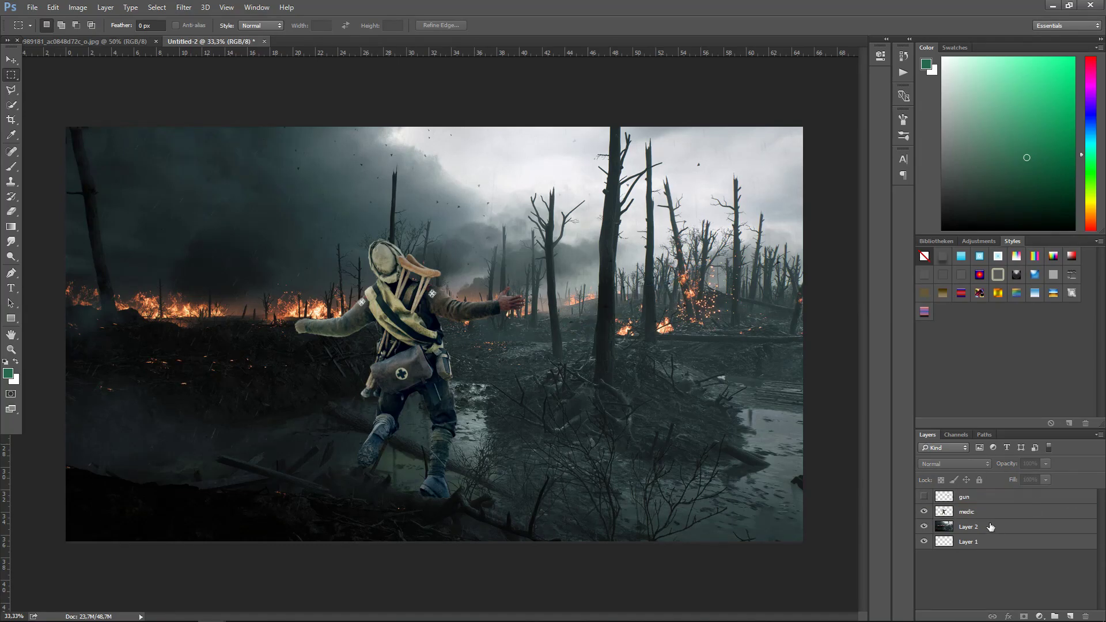
left_click(967, 526)
key("shift+ctrl+a")
mouse_move(800, 353)
left_mouse_down()
mouse_move(830, 354)
mouse_move(833, 374)
mouse_move(806, 392)
left_mouse_up()
left_click_drag(801, 290, 799, 283)
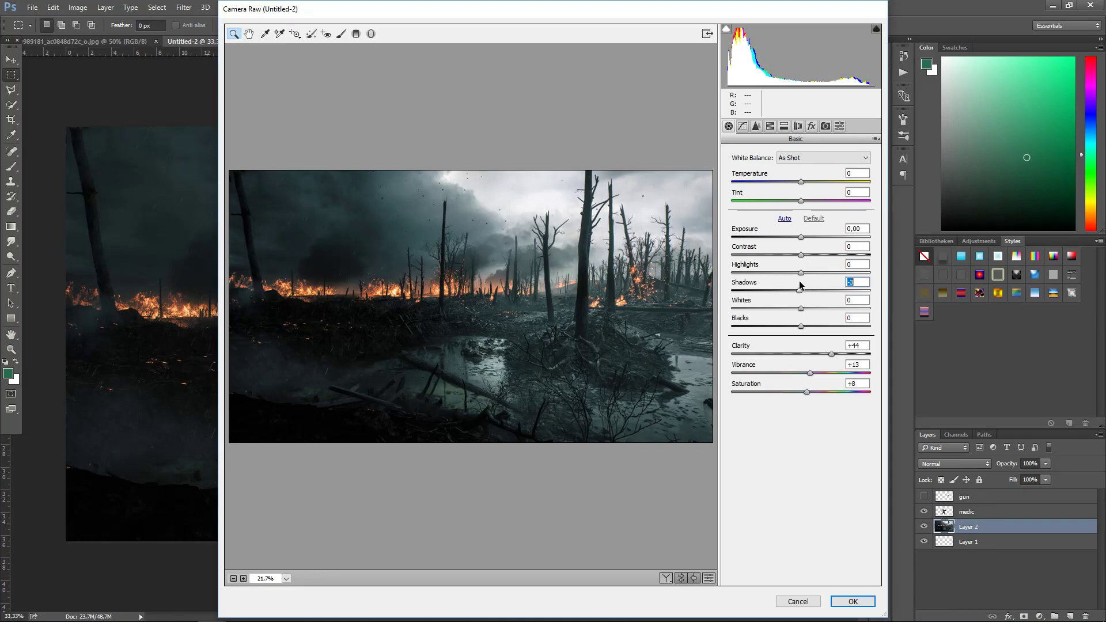
key("Return")
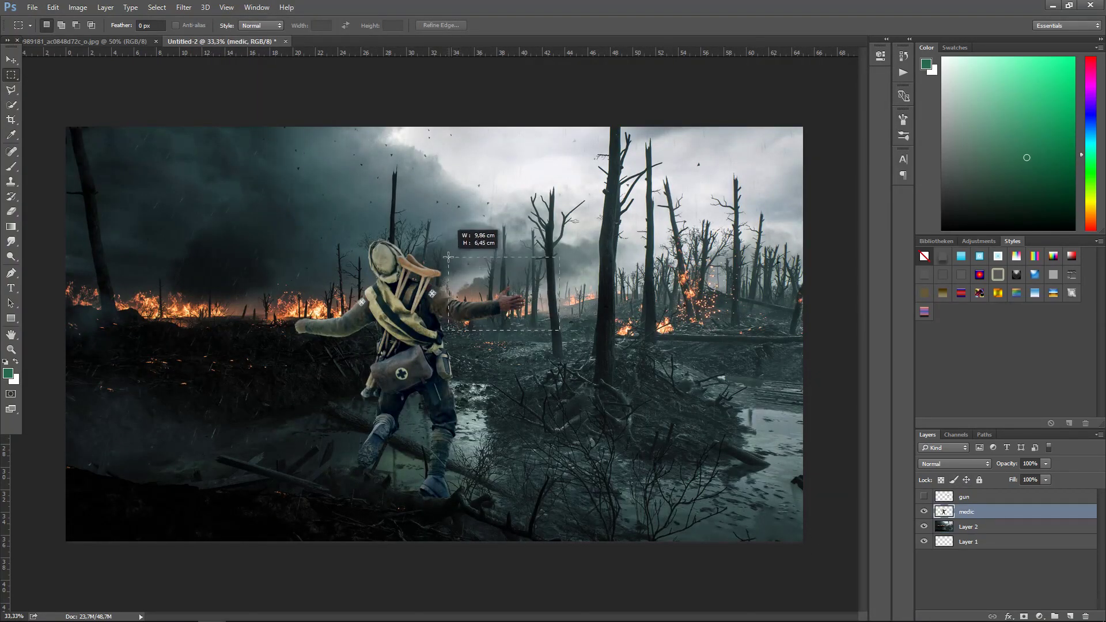
Paste the hand as a new layer, flip it horizontally, and scale and rotate it onto the arm
key("ctrl+v")
key("v")
left_click(53, 7)
left_click(264, 368)
left_click(52, 7)
left_click(250, 292)
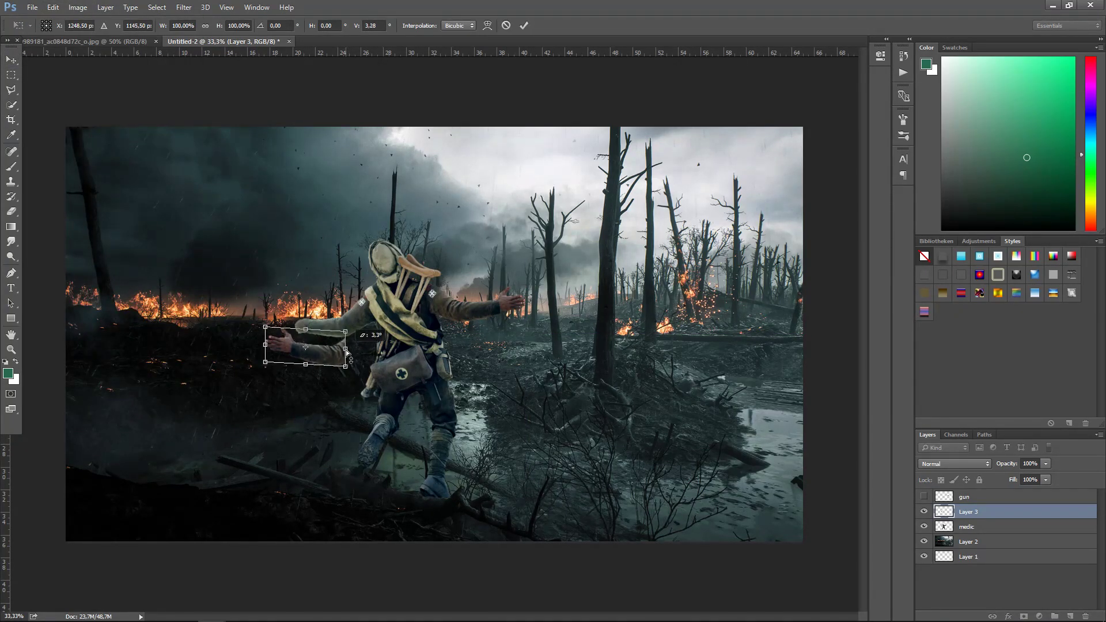
left_click_drag(306, 345, 307, 319)
left_click_drag(357, 354, 342, 339)
left_click_drag(266, 337, 270, 318)
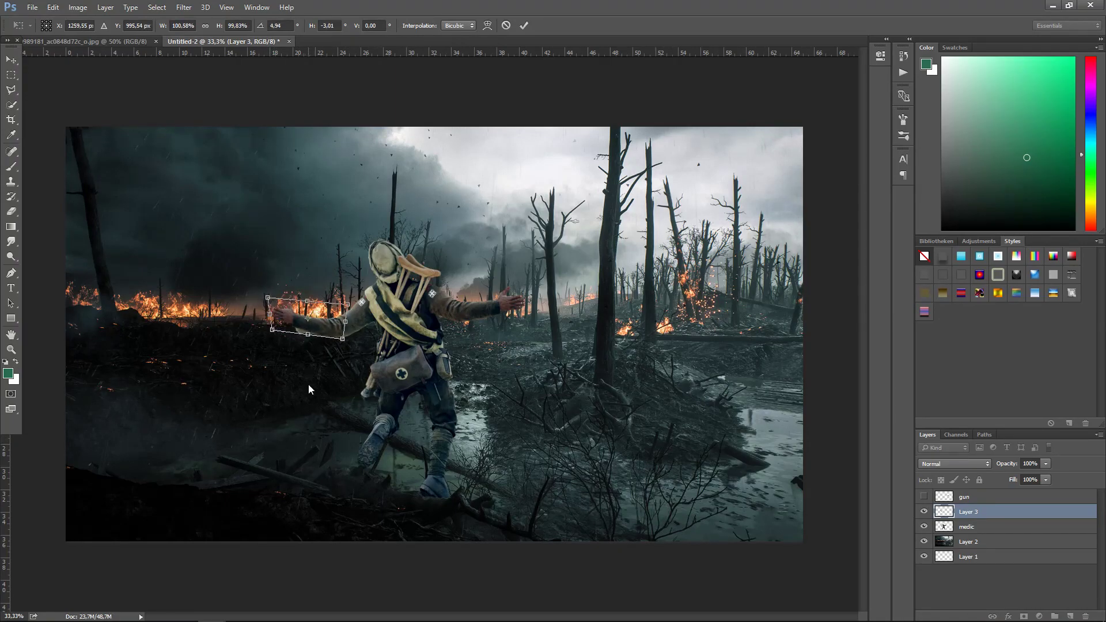
key("v")
key("Return")
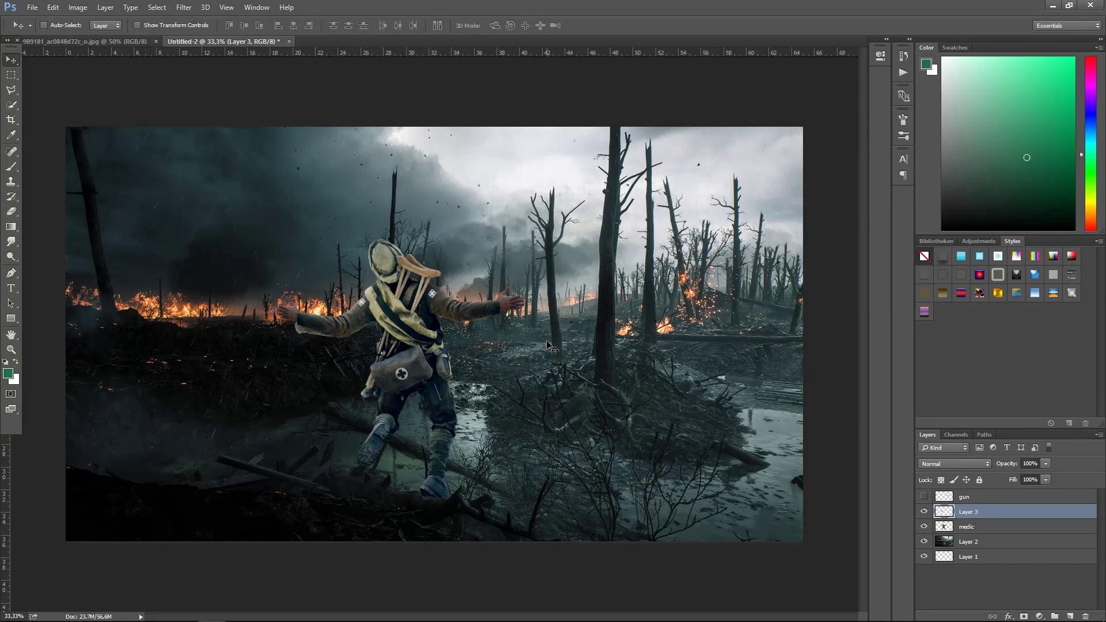
Warp the pasted hand to fit the medic's arm
left_click(53, 7)
left_click(228, 314)
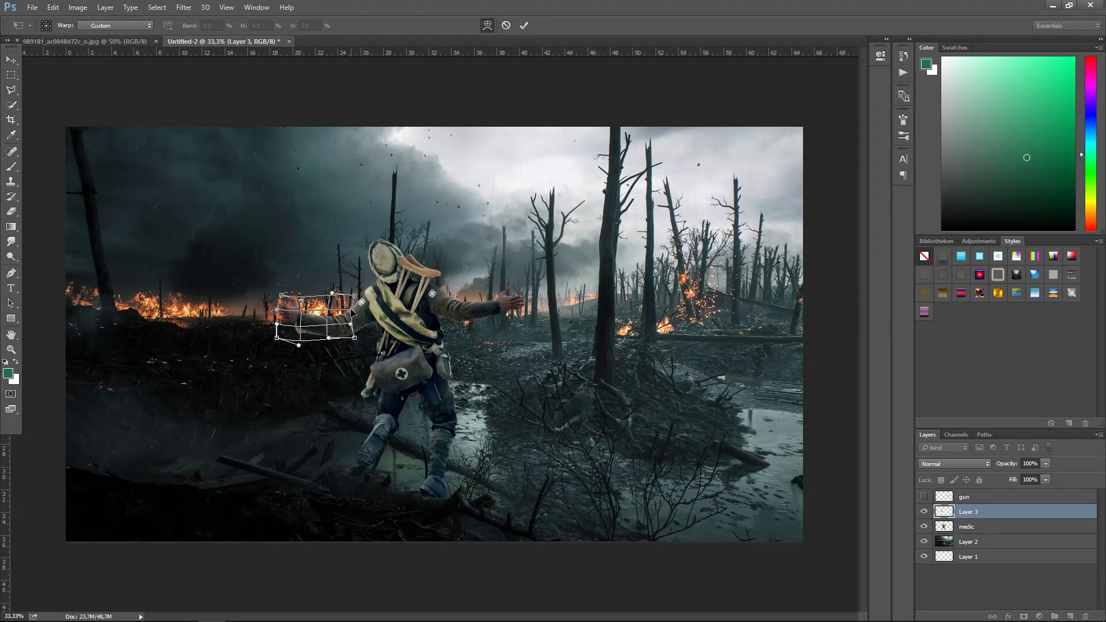
key("v")
key("Return")
left_click(53, 7)
key("Escape")
Zoom in on the arm and apply a perspective transform to the hand layer
key("alt+bracketleft")
key("e")
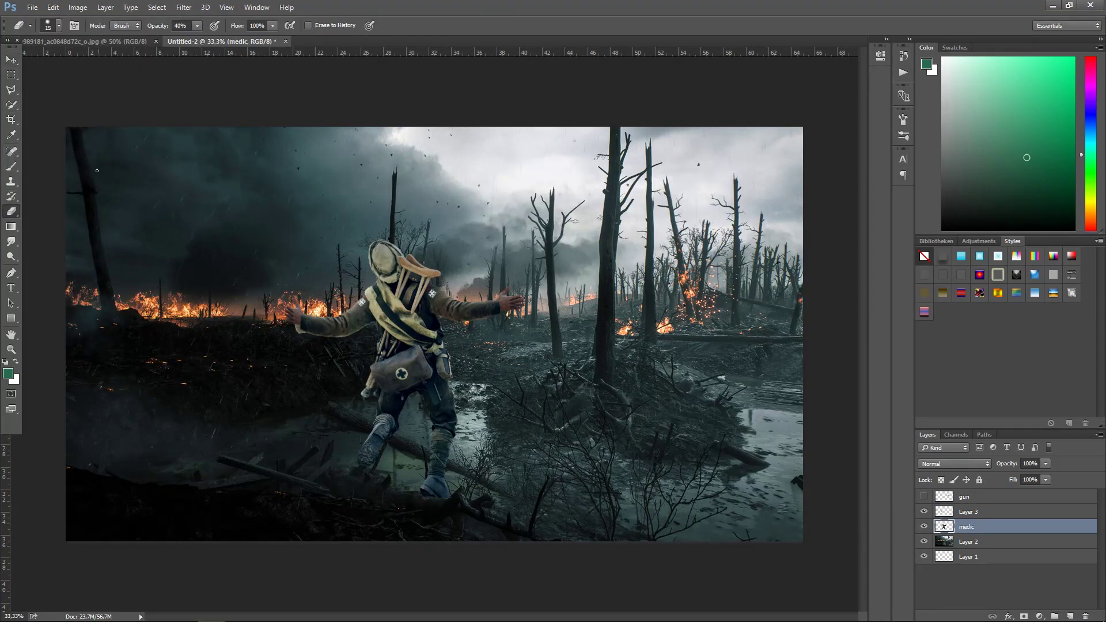
key("z")
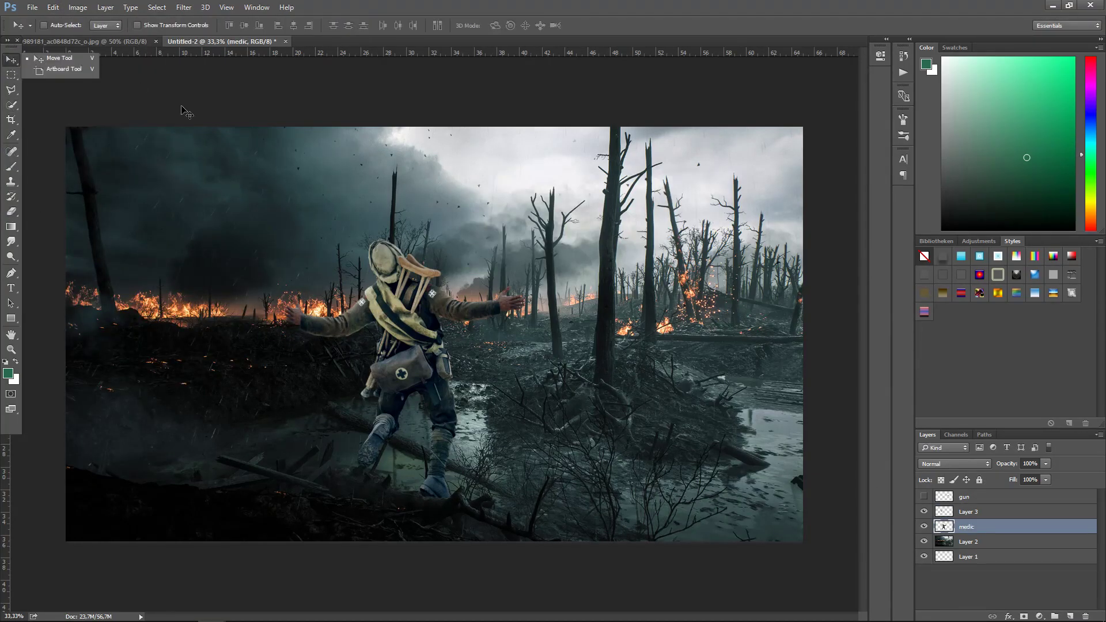
left_click(265, 333)
key("alt+bracketright")
left_click(52, 7)
left_click(247, 305)
key("Return")
Warp the hand's lower edge so it follows the arm
left_click(338, 339)
left_click(10, 211)
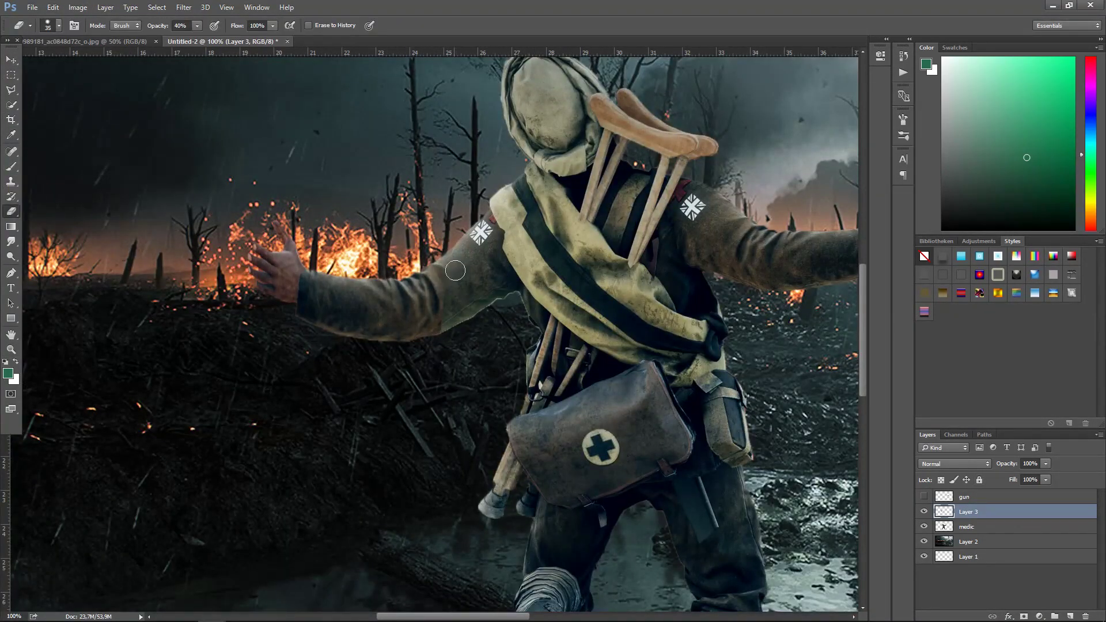
key("ctrl+t")
right_click(200, 219)
left_click(259, 312)
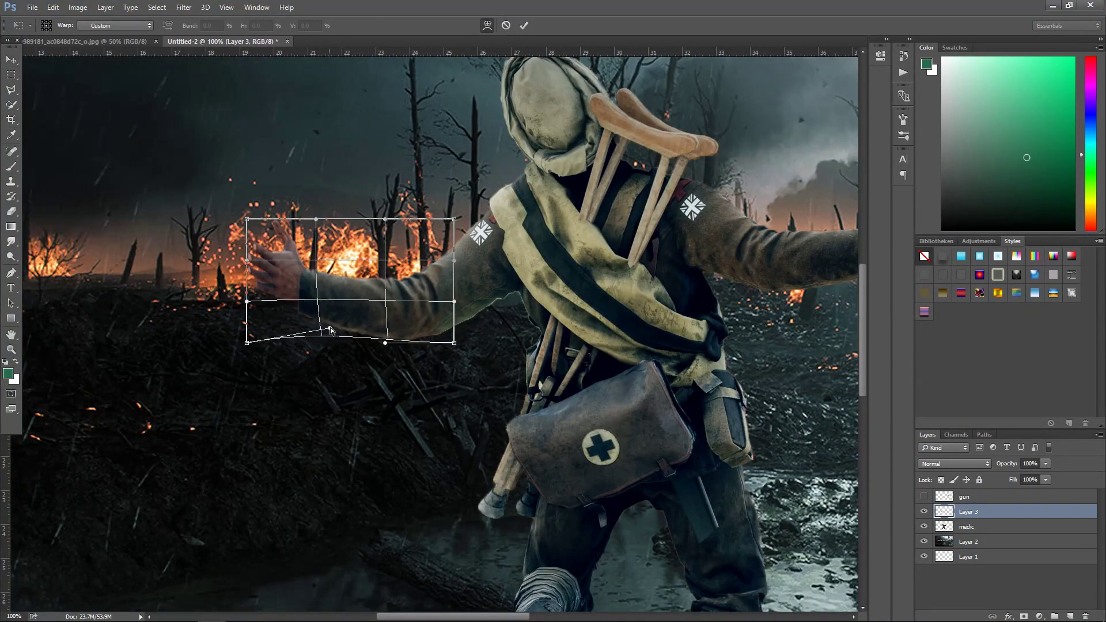
left_click_drag(334, 322, 325, 298)
key("Return")
Zoom back out and start Match Color on the medic layer using this composite as source
key("z")
left_click(572, 338, "alt")
left_click(571, 338, "alt")
left_click(572, 338, "alt")
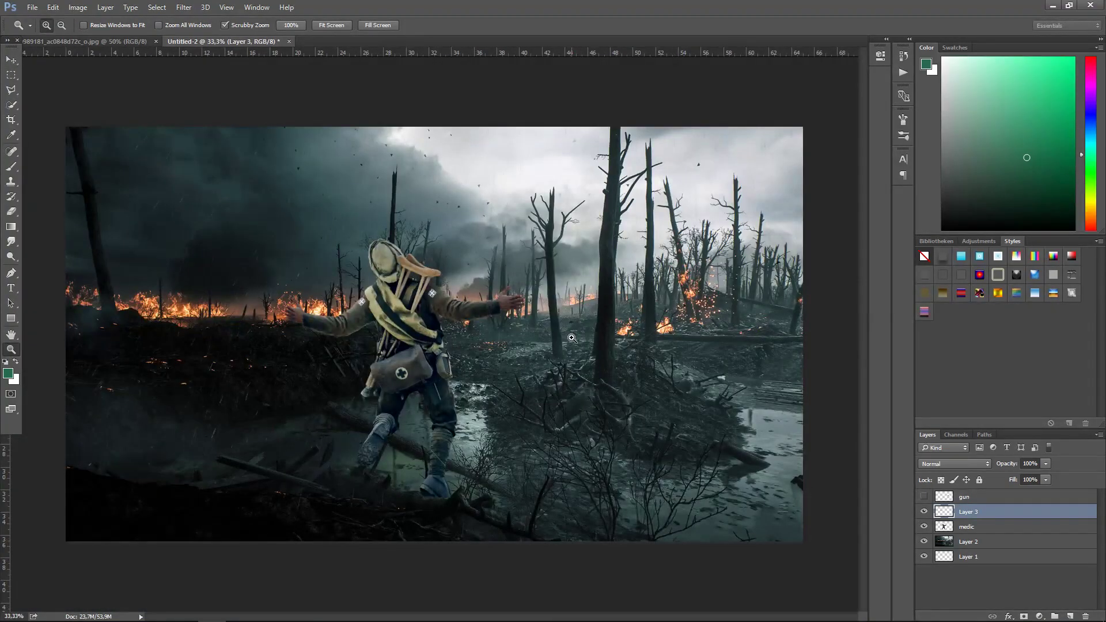
left_click(967, 527)
left_click(78, 7)
left_click(270, 336)
left_click(810, 465)
Match the medic and the Layer 3 hand to Layer 2's colours with Match Color
left_click(790, 489)
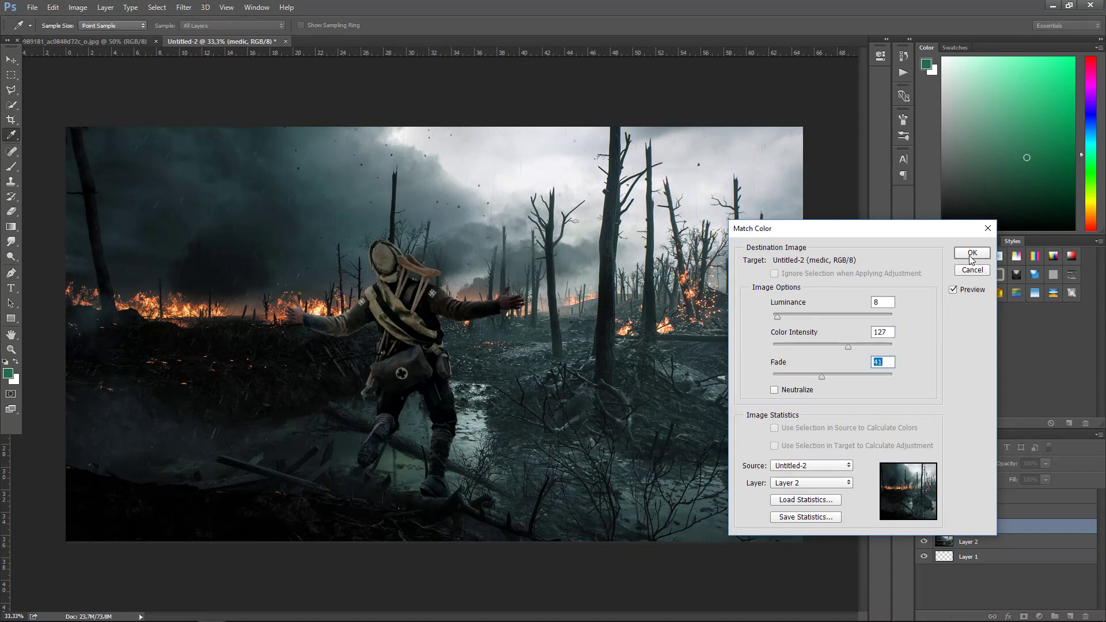
left_click(971, 253)
left_click(1036, 511)
left_click(78, 7)
left_click(253, 210)
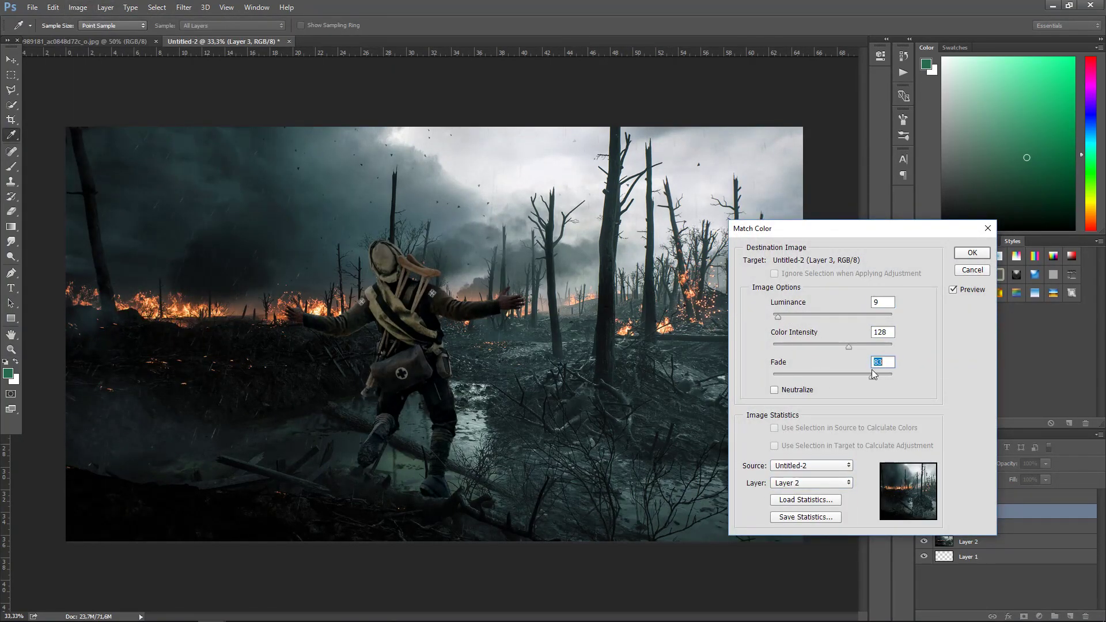
key("Return")
scroll(217, 329, "up", 1)
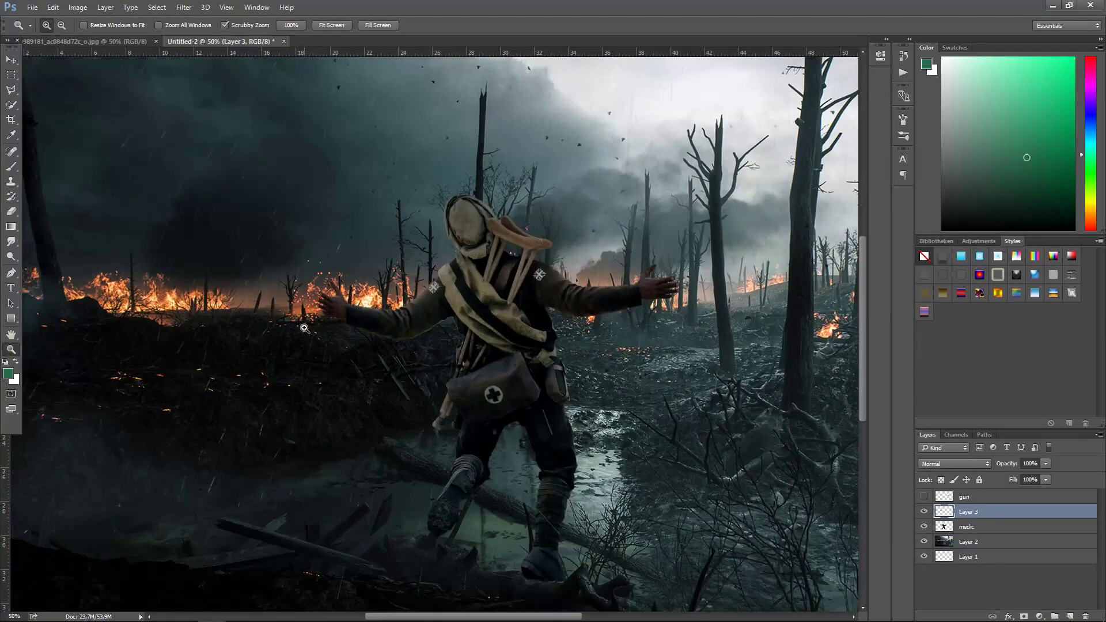
Skew and narrow the Layer 3 hand, then enlarge it slightly
left_click(53, 7)
left_click(92, 232)
left_click_drag(316, 280, 325, 286)
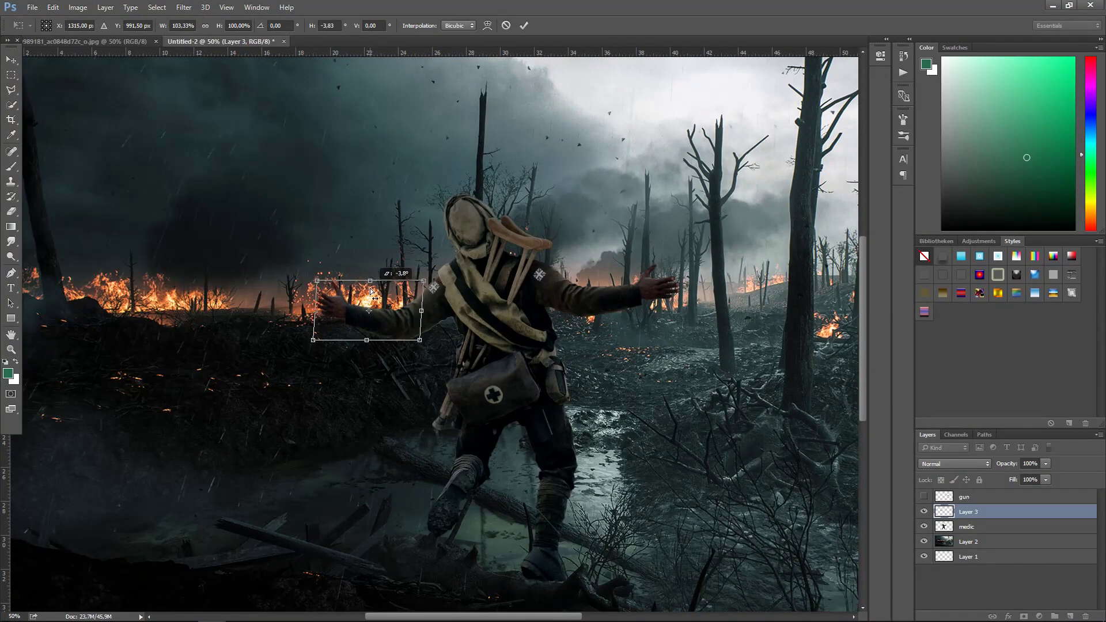
left_click_drag(420, 339, 420, 346)
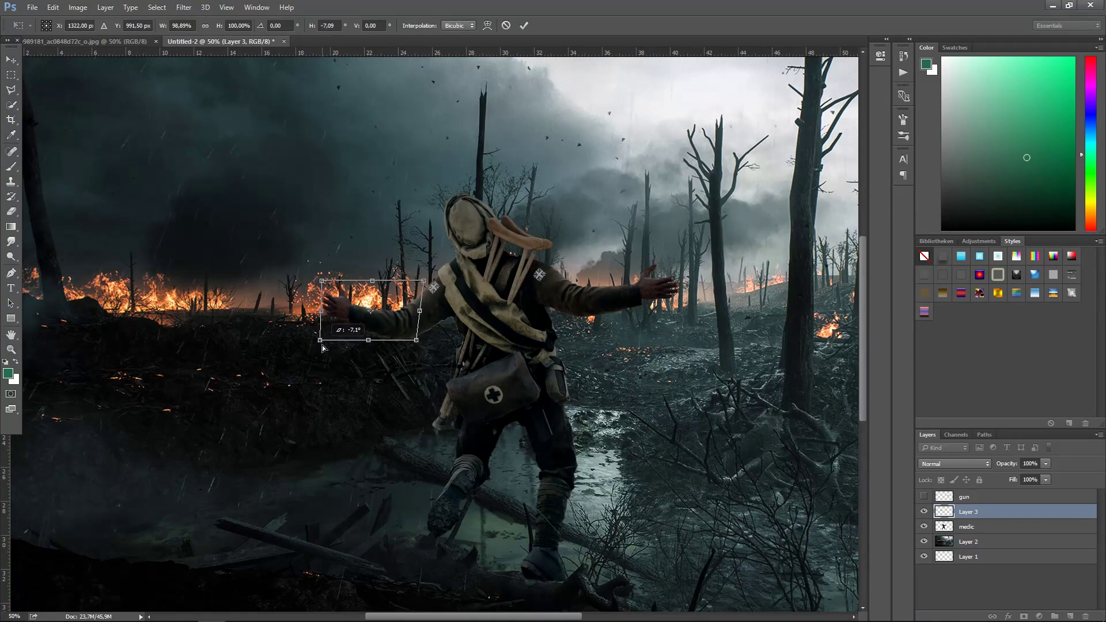
left_click(530, 299)
left_click(52, 7)
left_click(230, 262)
left_click_drag(314, 344, 307, 342)
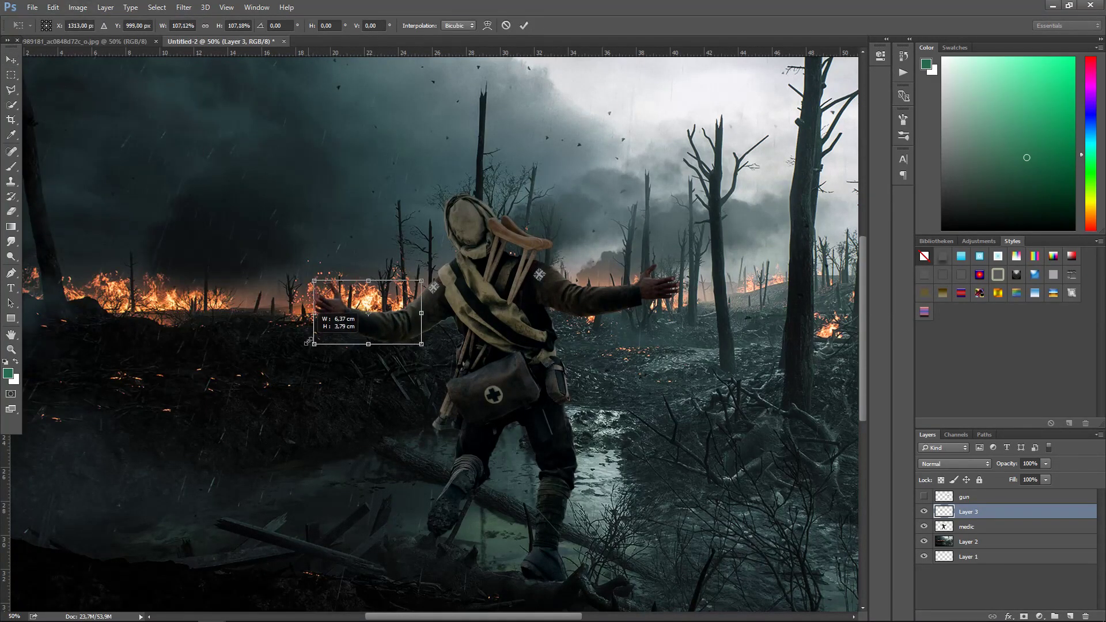
key("Return")
key("ctrl+minus")
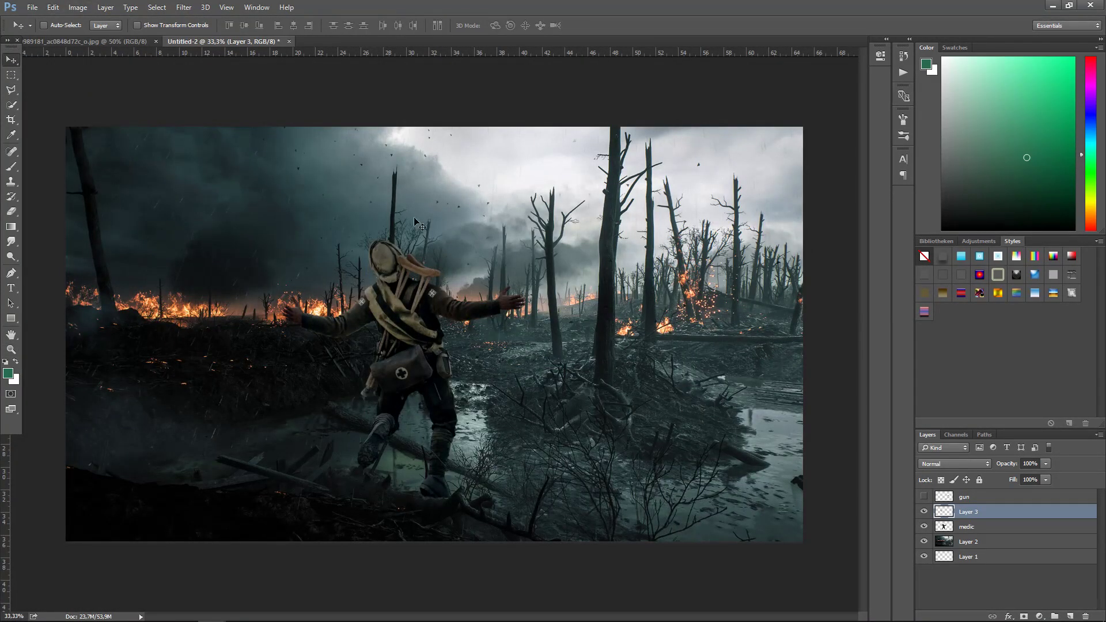
Erase the medic's arm around the hand join, then paste a blood splatter behind his shoulder
key("alt+bracketleft")
key("ctrl+plus")
key("ctrl+plus")
key("ctrl+plus")
key("e")
key("ctrl+plus")
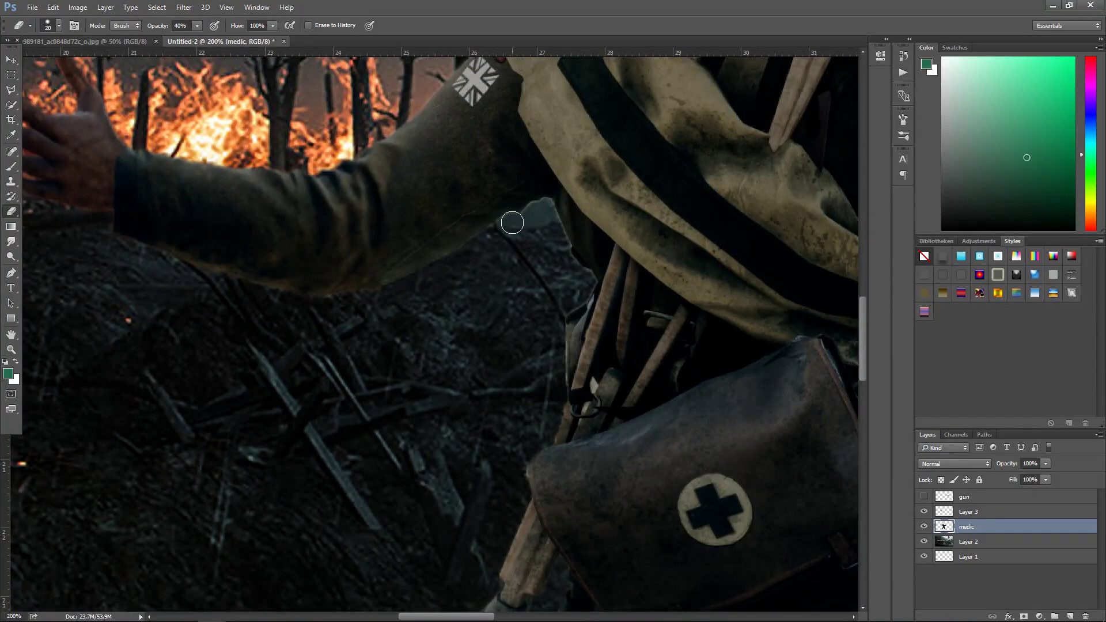
left_click(961, 512)
key("v")
key("ctrl+0")
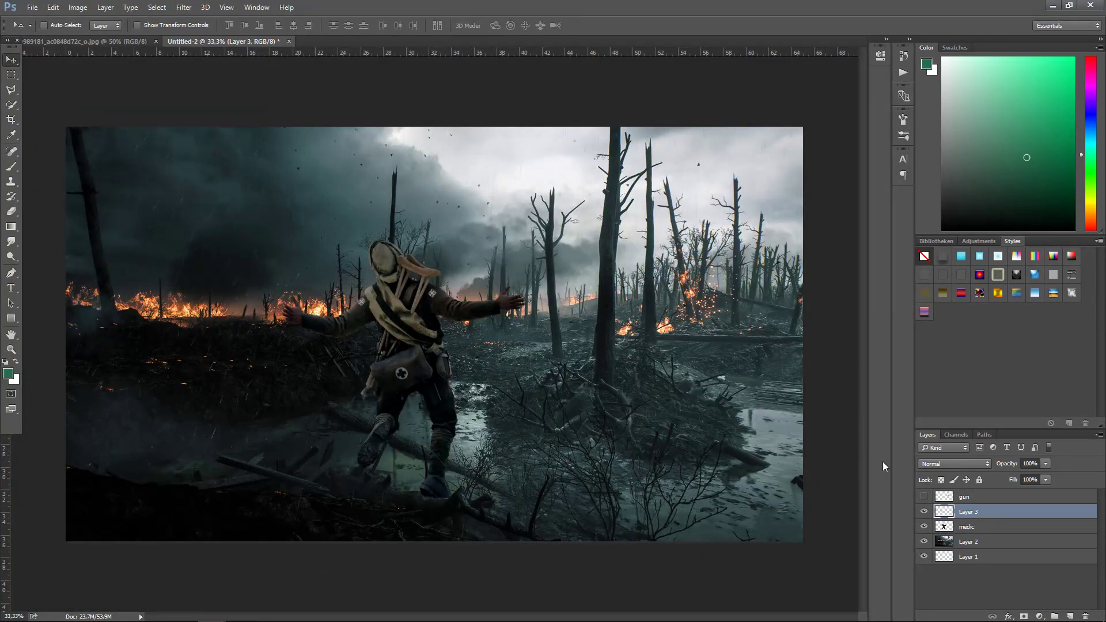
key("ctrl+v")
mouse_move(680, 271)
left_mouse_down()
mouse_move(478, 277)
mouse_move(472, 288)
left_mouse_up()
Set the shoulder splatter to Hard Light and add an enlarged, rotated copy around the medic's feet
key("ctrl+bracketleft")
key("ctrl+bracketleft")
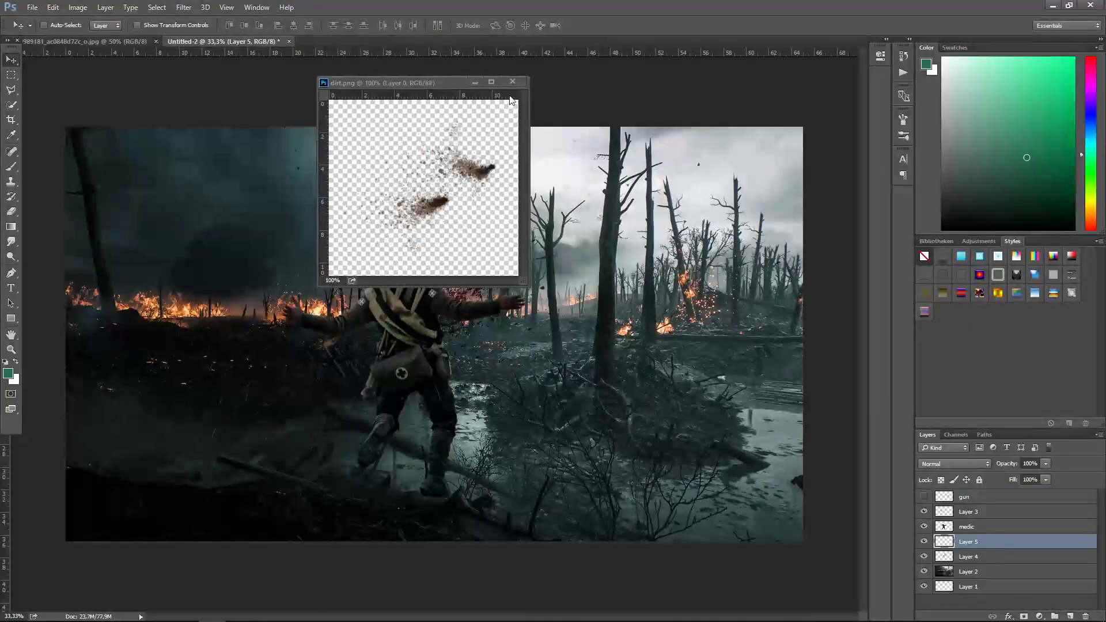
left_click(53, 7)
left_click(57, 118)
key("ctrl+t")
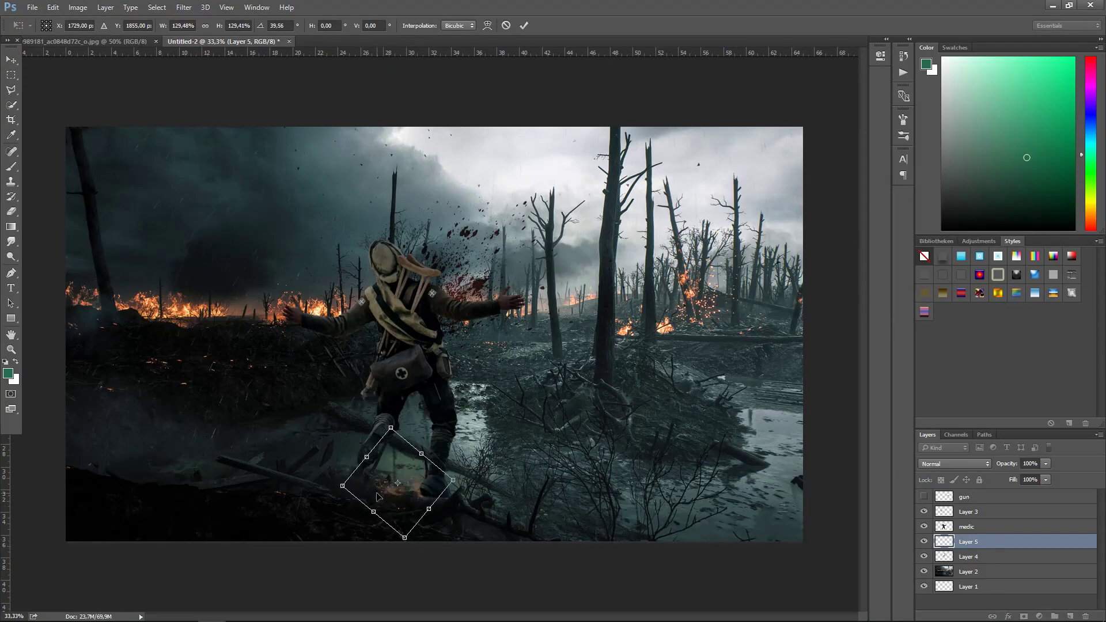
key("Escape")
key("ctrl+bracketright")
key("ctrl+bracketright")
key("ctrl+t")
left_click_drag(358, 420, 334, 381)
key("v")
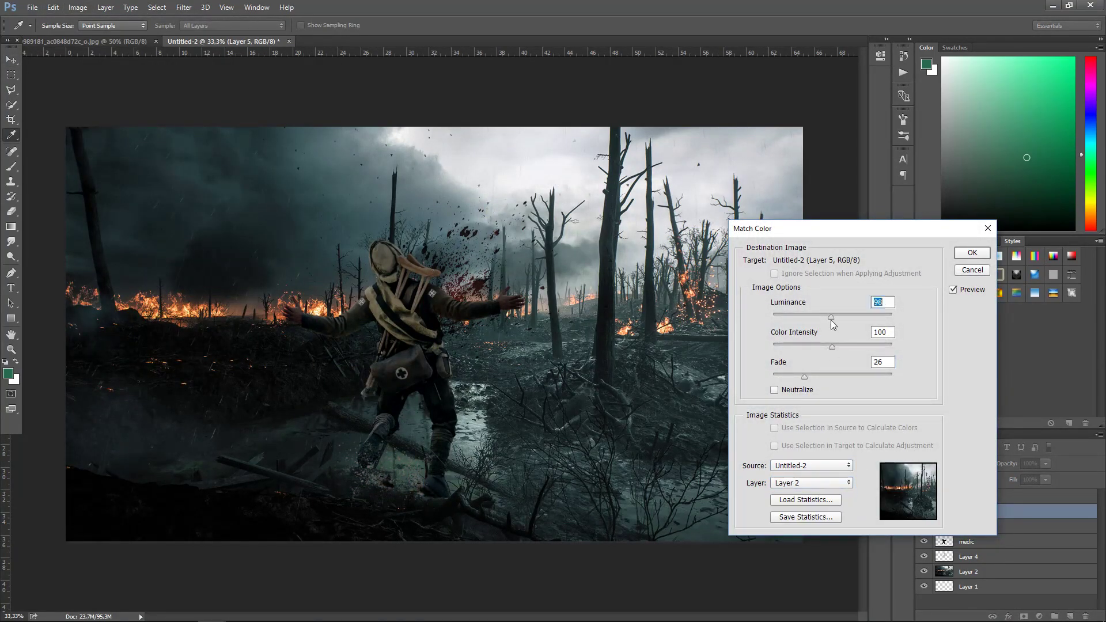
Lower the foot splatter's luminance with Match Color and resize it around the legs
left_click_drag(831, 316, 772, 317)
left_click_drag(831, 346, 835, 346)
key("Return")
key("ctrl+t")
left_click_drag(456, 538, 470, 553)
key("Return")
Duplicate the background to Layer 6, Gaussian-blur it, and begin a polygonal selection at bottom-left
left_click(967, 571)
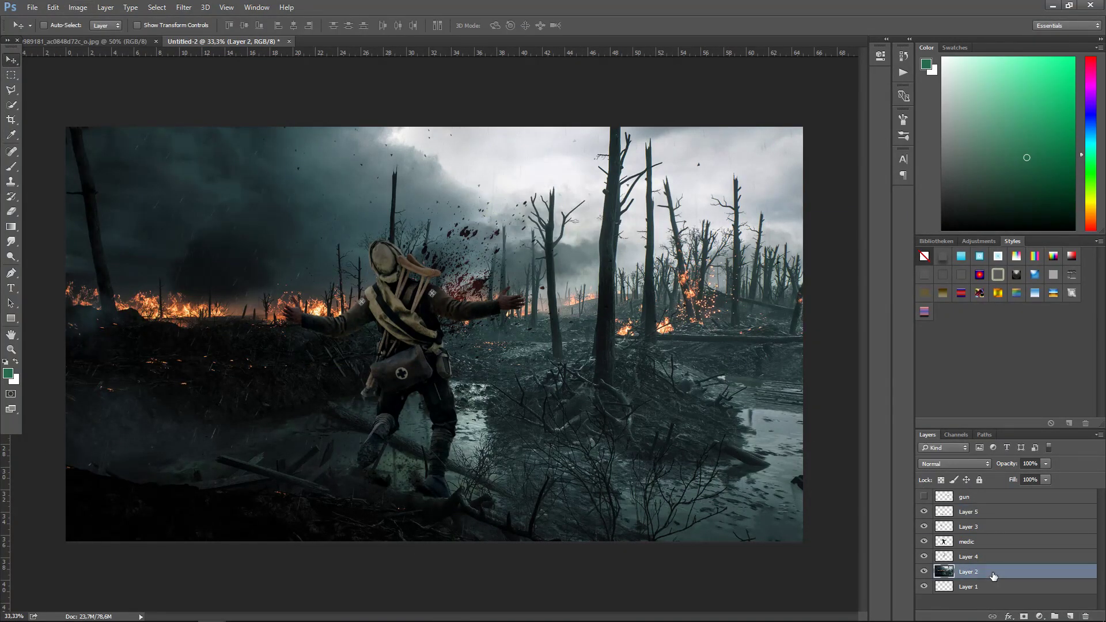
key("m")
left_click_drag(57, 119, 830, 550)
key("ctrl+j")
left_click(183, 7)
left_click(357, 178)
left_click(881, 416)
key("l")
left_click(249, 65)
left_click(317, 582)
Close the wedge-shaped selection and give it a heavily feathered, contracted edge
left_click(822, 585)
left_click(252, 67)
left_click(245, 24)
left_click(936, 252)
left_click(915, 353)
left_click_drag(921, 363, 959, 361)
left_click_drag(921, 397, 960, 401)
Raise the brightness inside the wedge and deselect
left_click(981, 508)
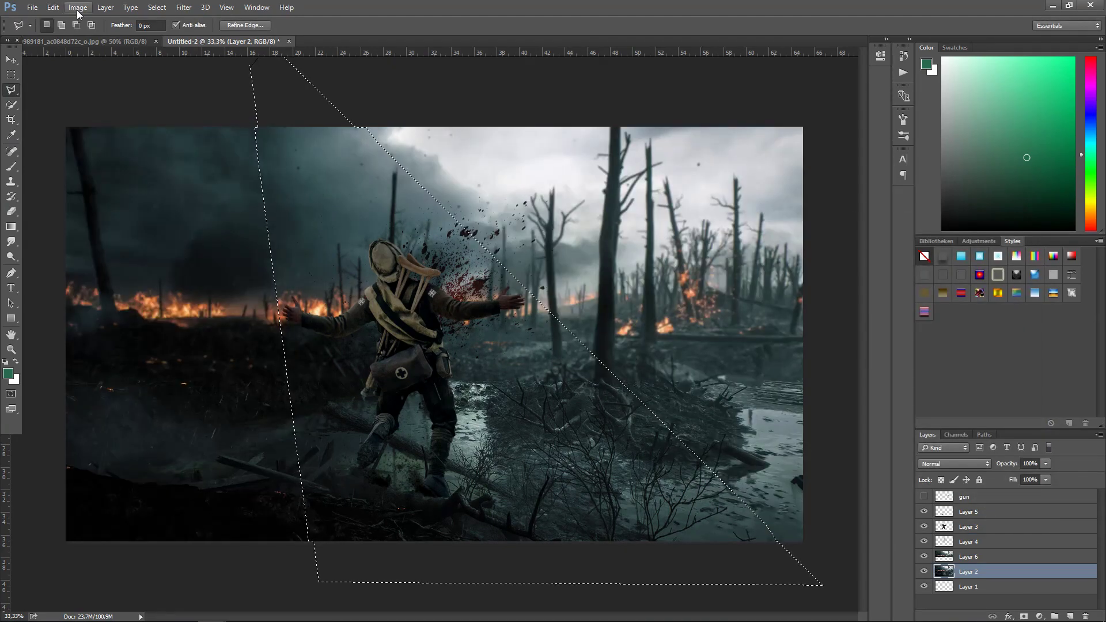
left_click_drag(880, 451, 907, 448)
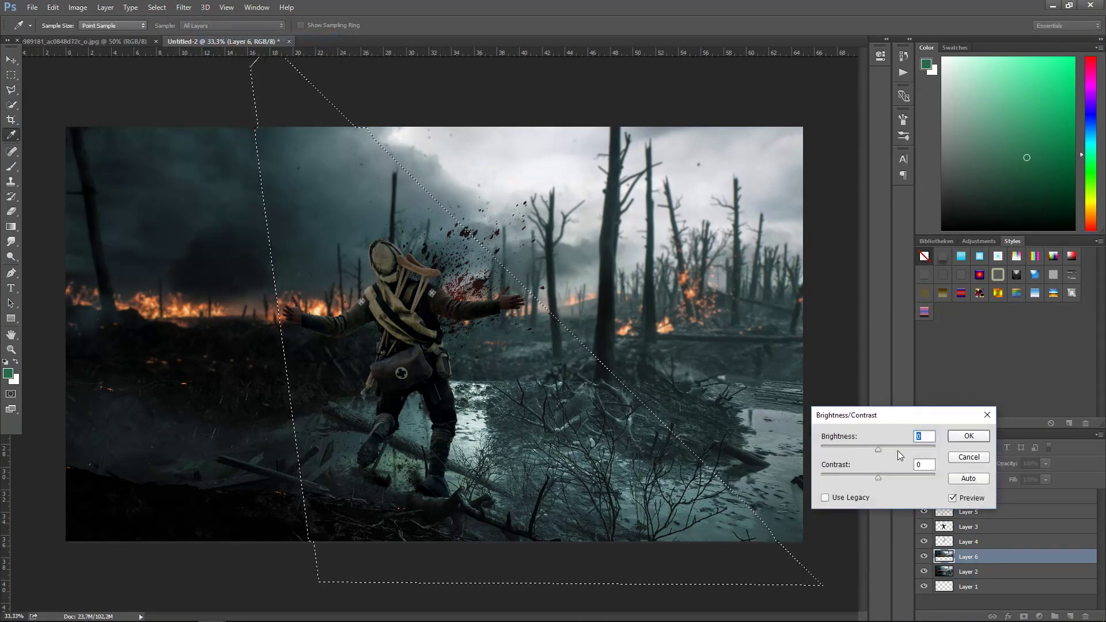
left_click(900, 447)
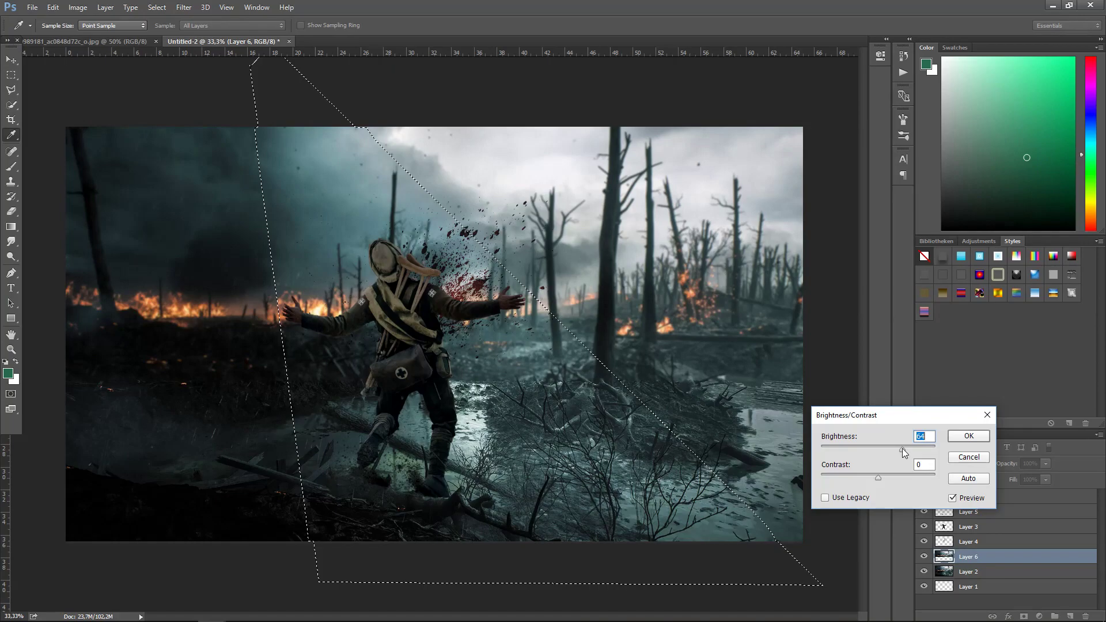
key("Return")
key("m")
key("ctrl+d")
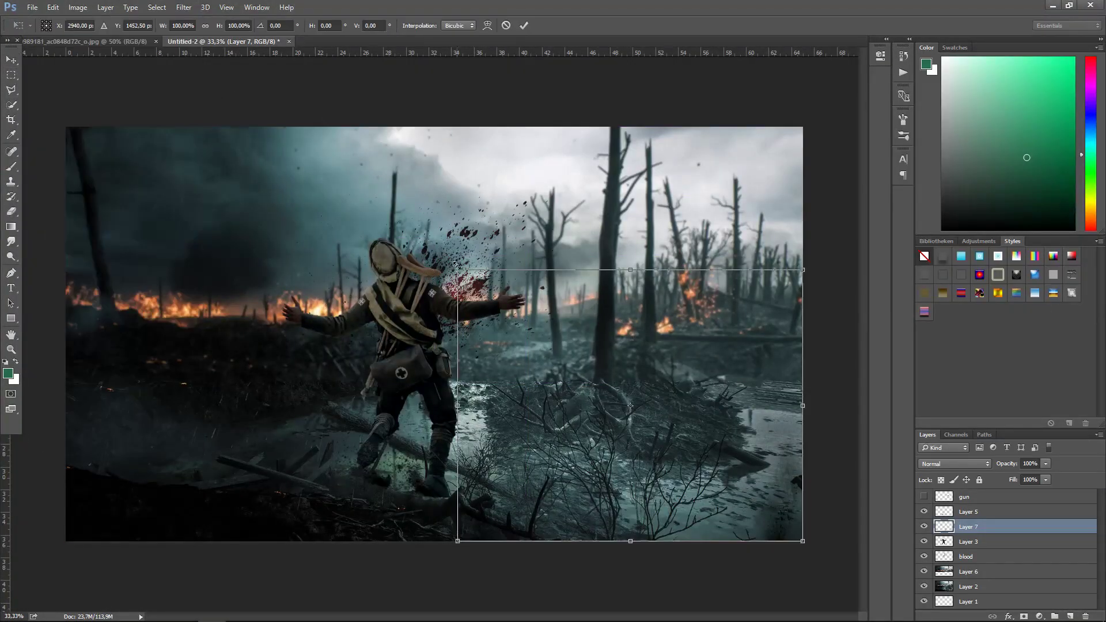
Scale the debris image to fill the whole canvas
mouse_move(456, 266)
left_mouse_down()
mouse_move(143, 123)
mouse_move(66, 127)
left_mouse_up()
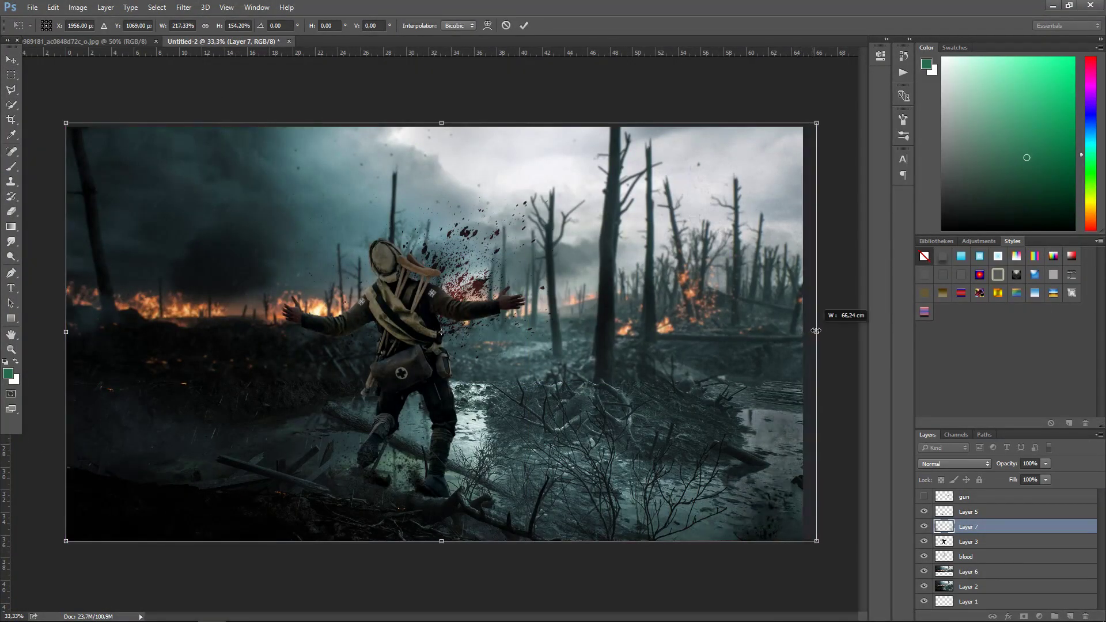
key("Return")
double_click(973, 526)
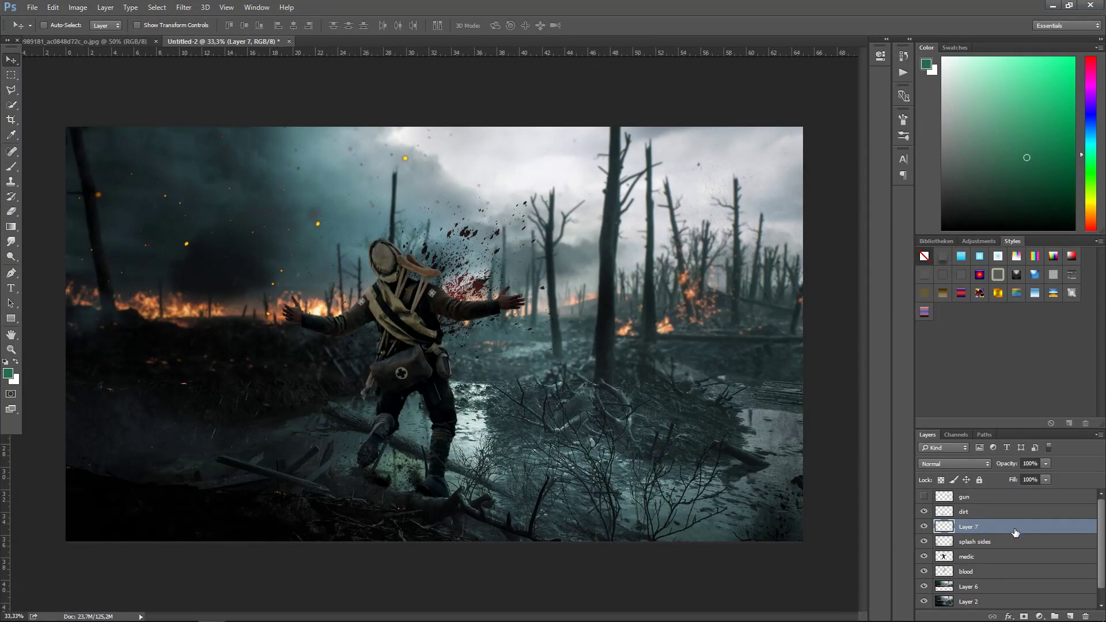
Place the sparks layer between medic and blood, and add the grunge texture named grunch
left_click_drag(1015, 532, 1013, 562)
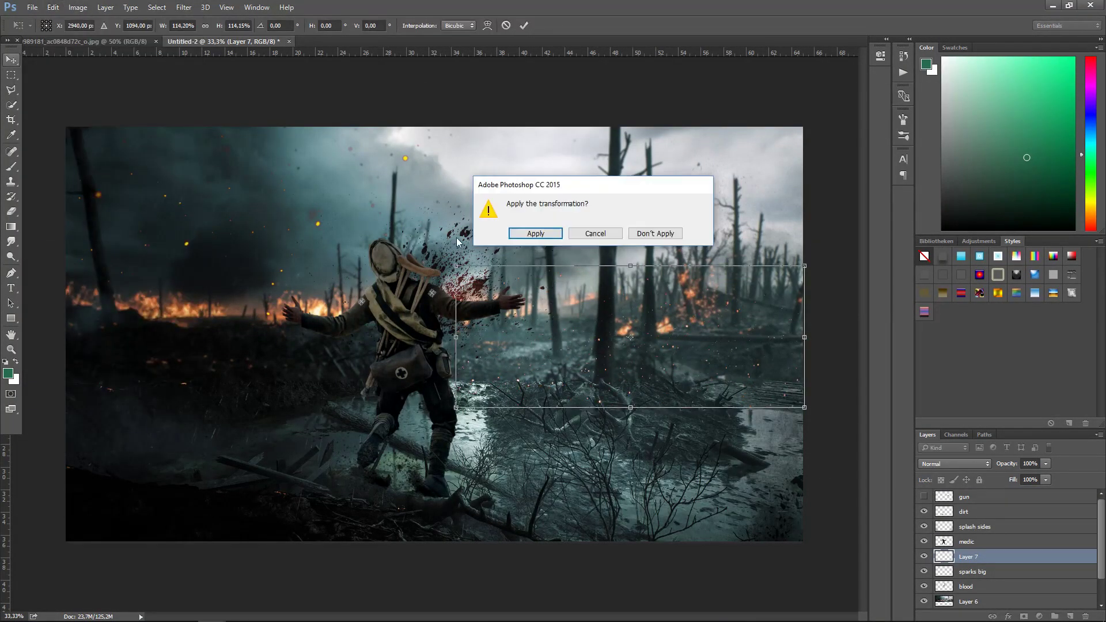
key("Return")
double_click(969, 557)
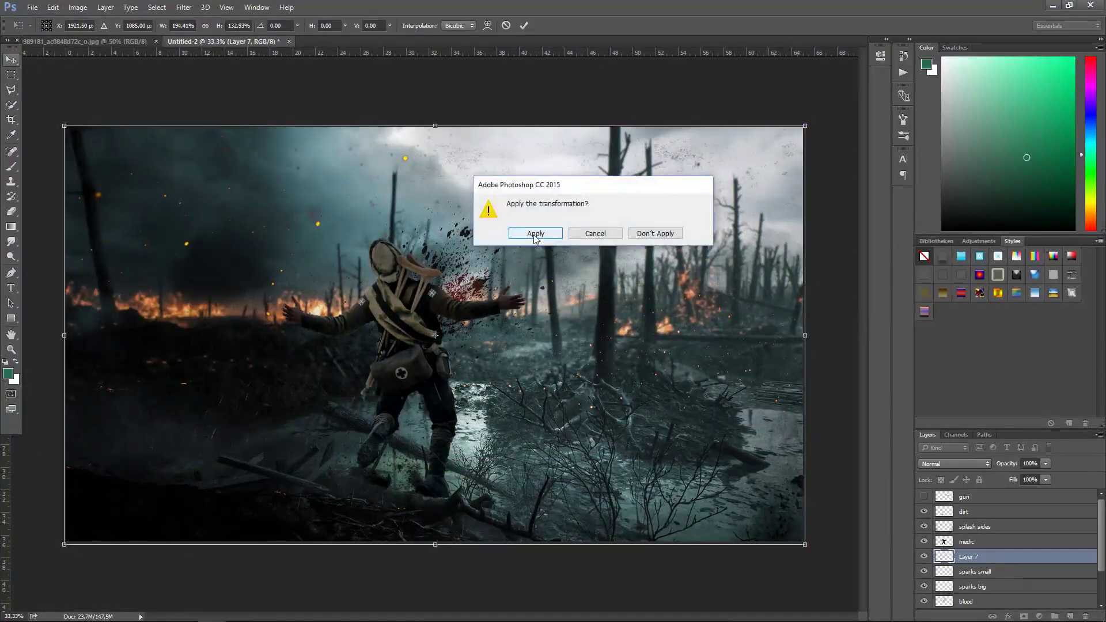
left_click(535, 233)
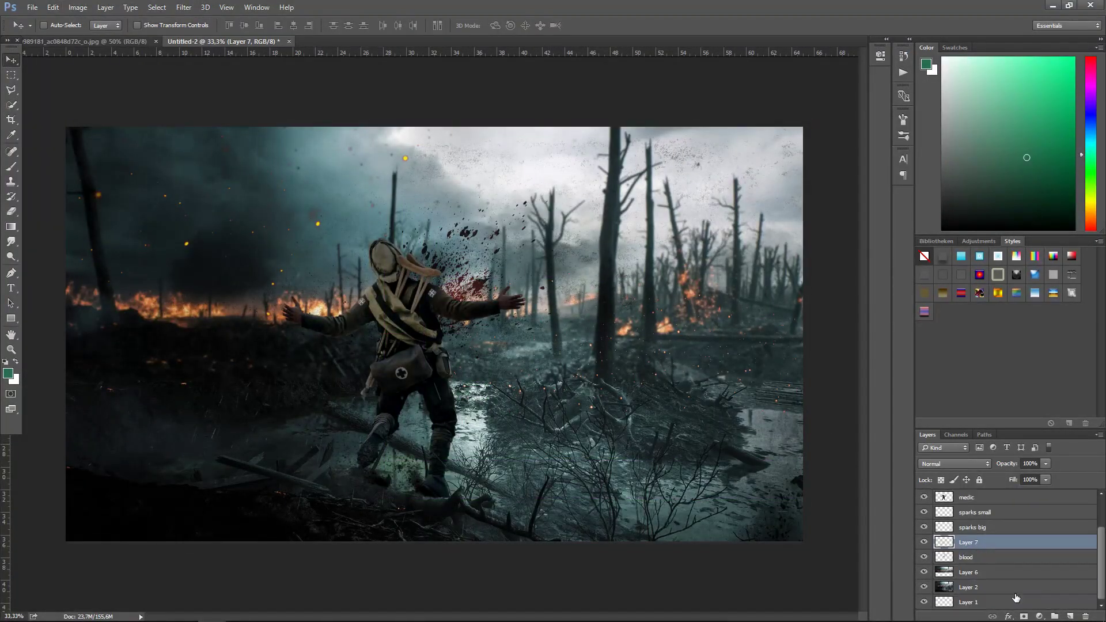
key("Return")
Adjust the medic layer's brightness within a large triangular Polygonal Lasso selection
scroll(979, 542, "up", 1)
left_click(944, 526)
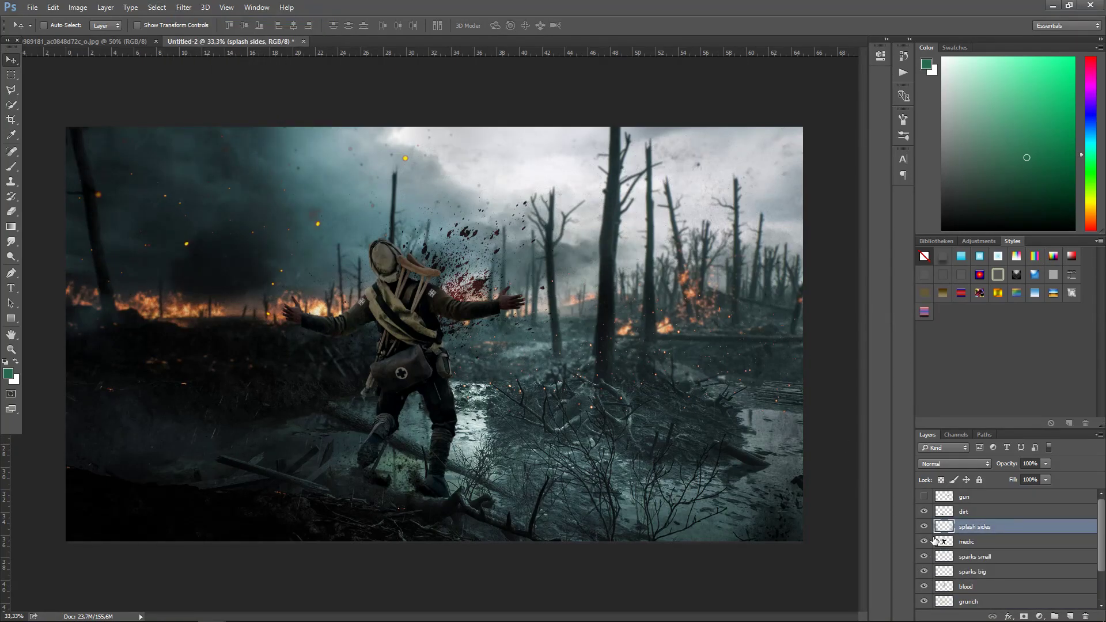
left_click(944, 541)
left_click(11, 89)
left_click(73, 551)
left_click(634, 568)
left_click(470, 82)
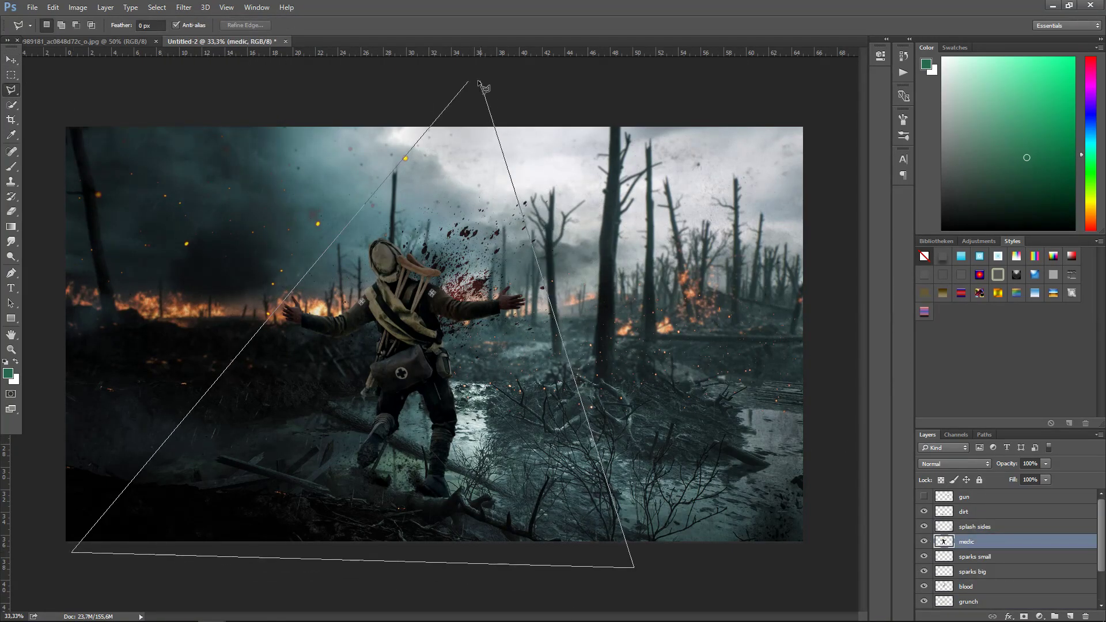
mouse_move(876, 445)
left_mouse_down()
mouse_move(855, 446)
mouse_move(895, 448)
mouse_move(864, 477)
left_mouse_up()
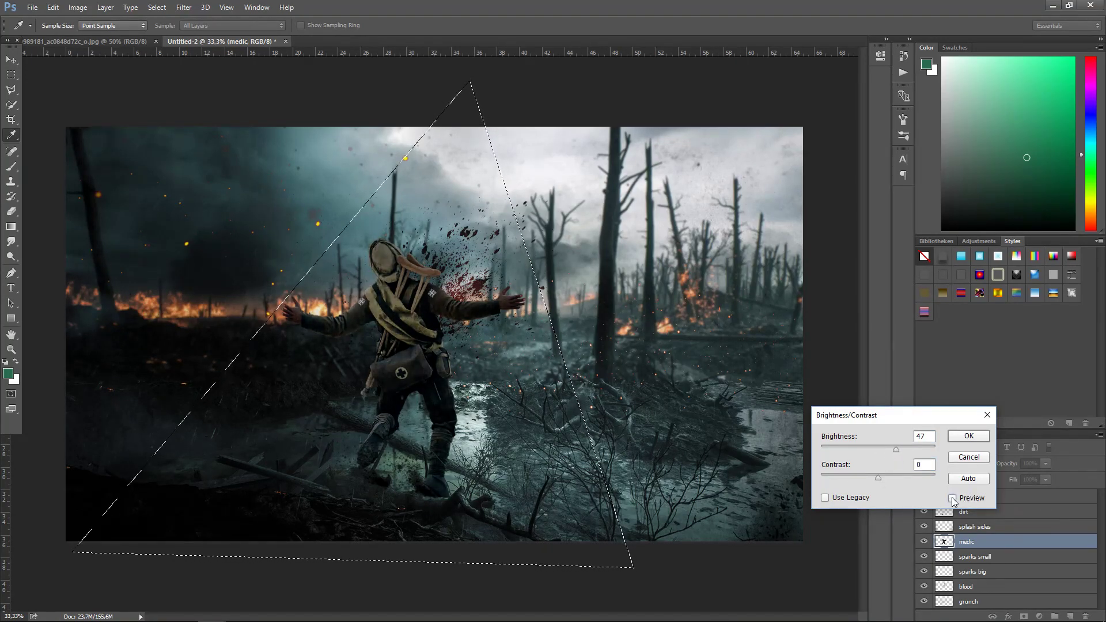
key("Return")
Deselect, add a new empty layer below the medic, and pick a smoke brush
key("b")
key("ctrl+d")
key("ctrl+shift+alt+n")
left_click(49, 25)
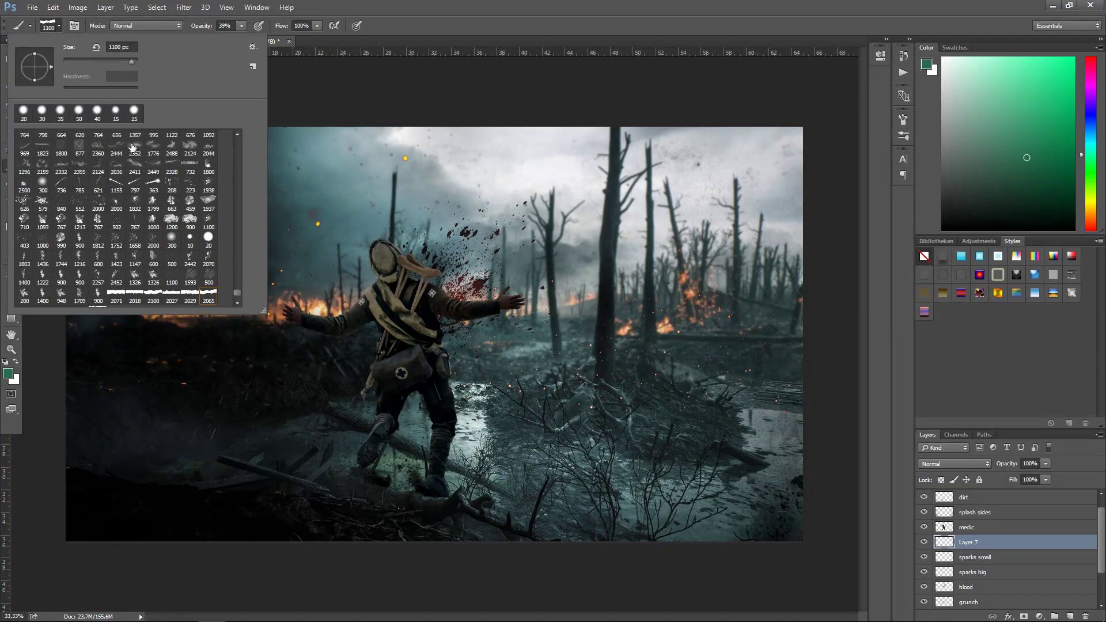
Sample an olive colour, paint smoke in the lower left, and name the layer 'green smoke'
key("i")
left_click(190, 460)
key("b")
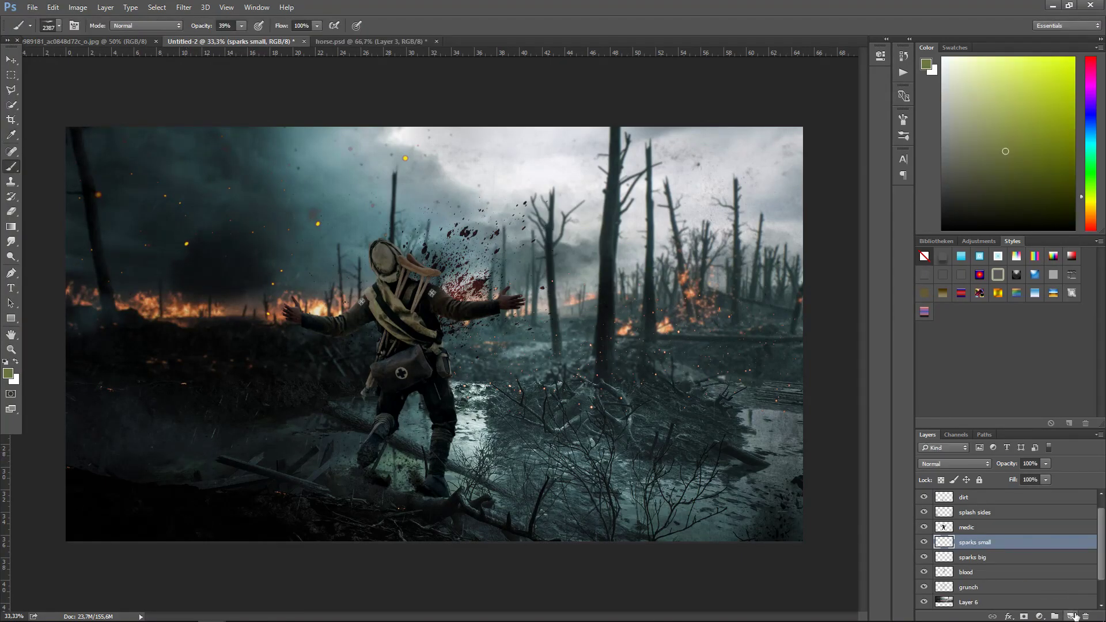
left_click_drag(155, 443, 415, 449)
double_click(967, 542)
type("green smoke")
key("Return")
Add a new layer with a light blue-grey colour and a smaller smoke brush, named 'light blue smoke left'
key("ctrl+shift+alt+n")
key("i")
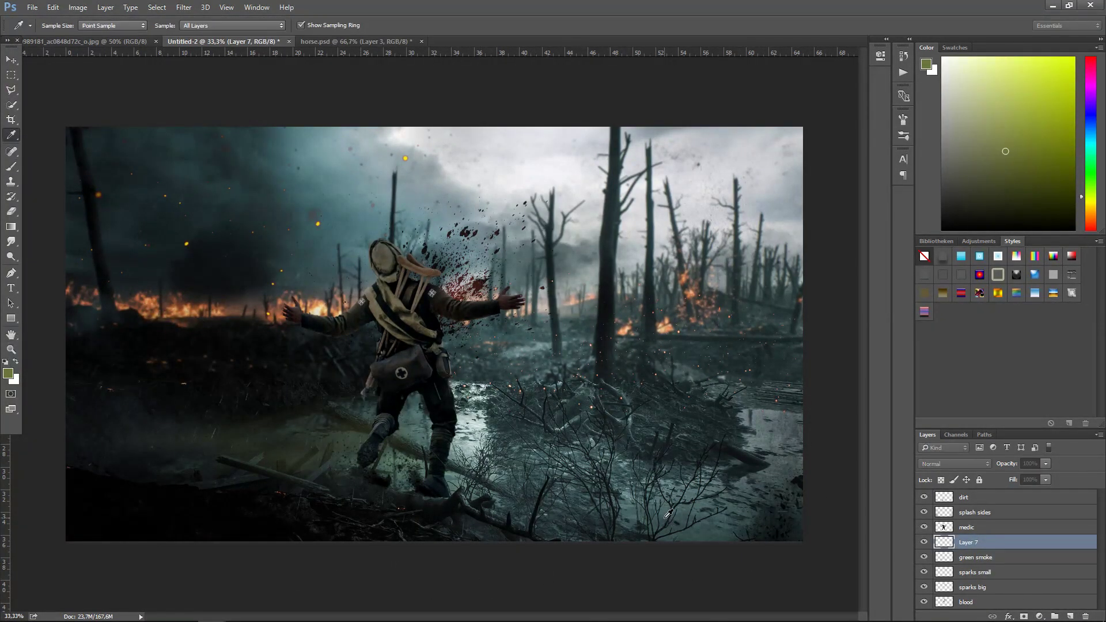
left_click(478, 440)
key("b")
left_click(58, 25)
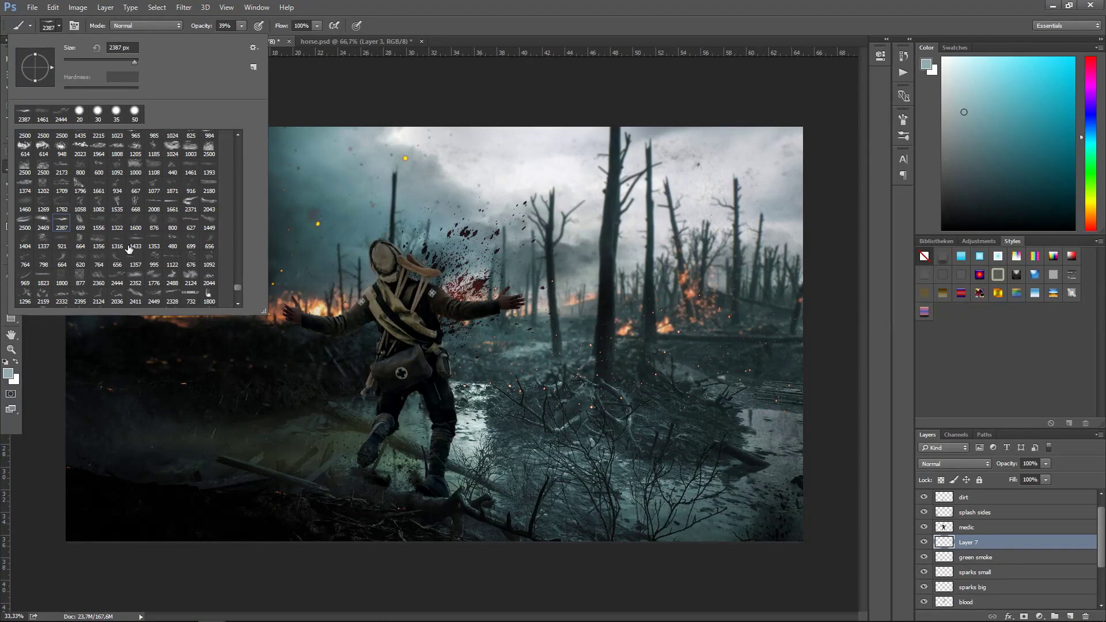
scroll(129, 248, "up", 5)
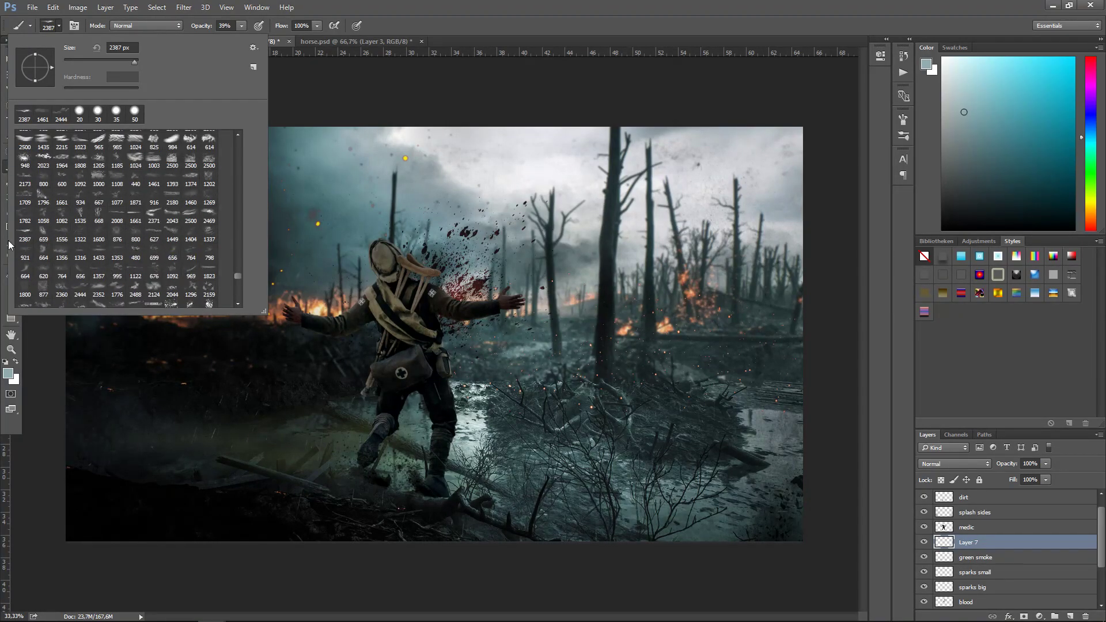
double_click(98, 252)
key("Return")
Name the next layer 'light blue smoke xl right' and nudge the Battlefield 1 logo slightly down-right
double_click(968, 542)
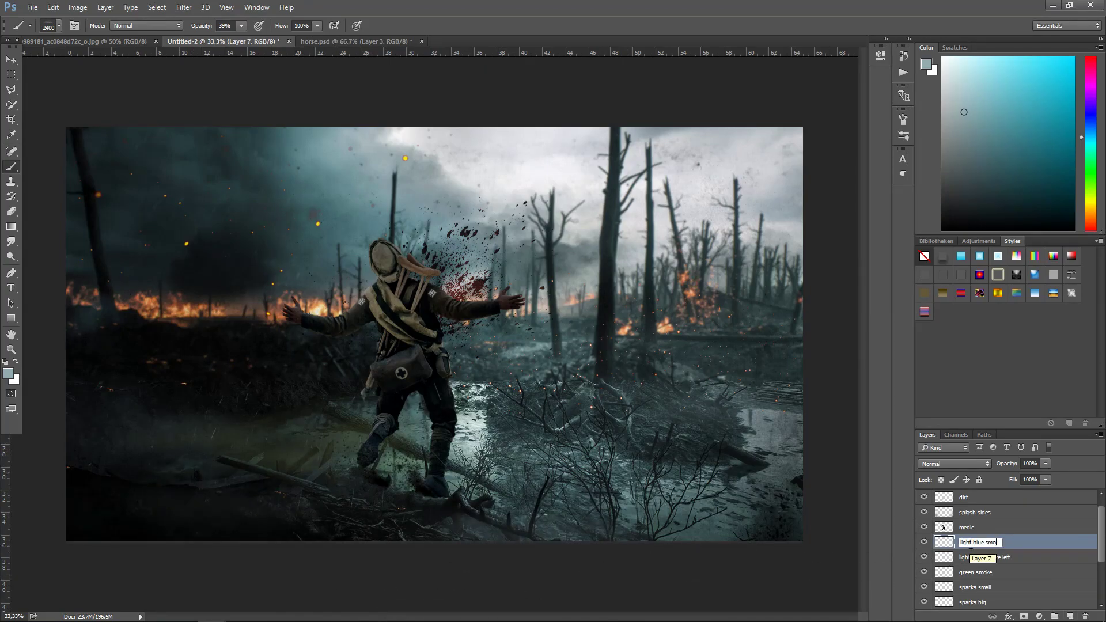
type("light blue smoke xl right")
left_click(1015, 567)
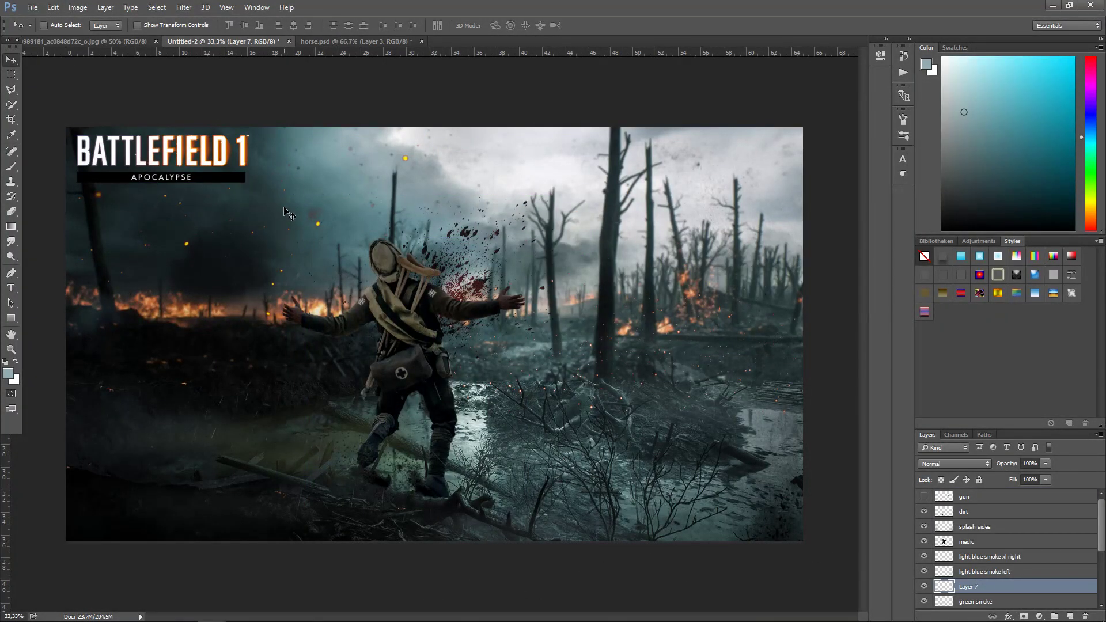
left_click_drag(286, 212, 288, 214)
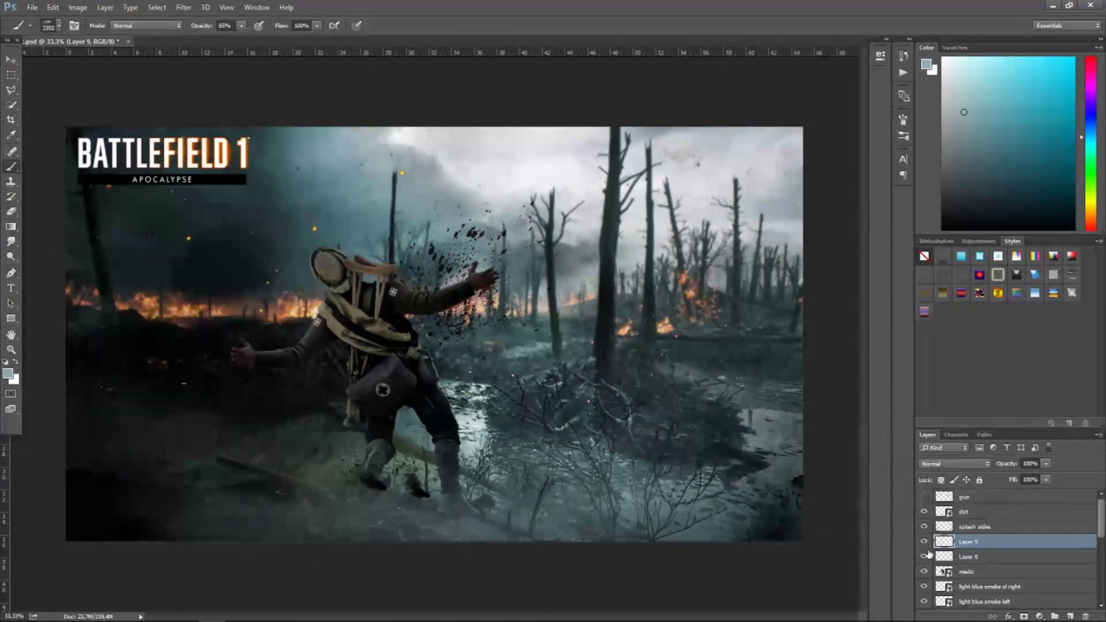
Paint bottom smoke with a large smoke brush and name Layer 8 'smoke bottom 3'
key("b")
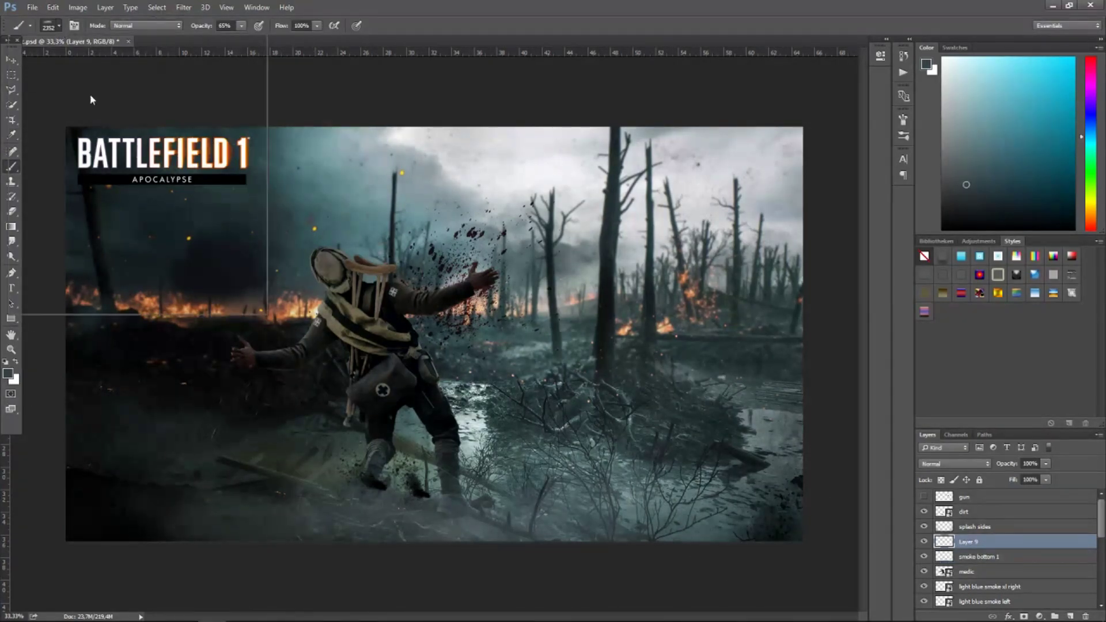
double_click(968, 541)
type("smoke bottom 2")
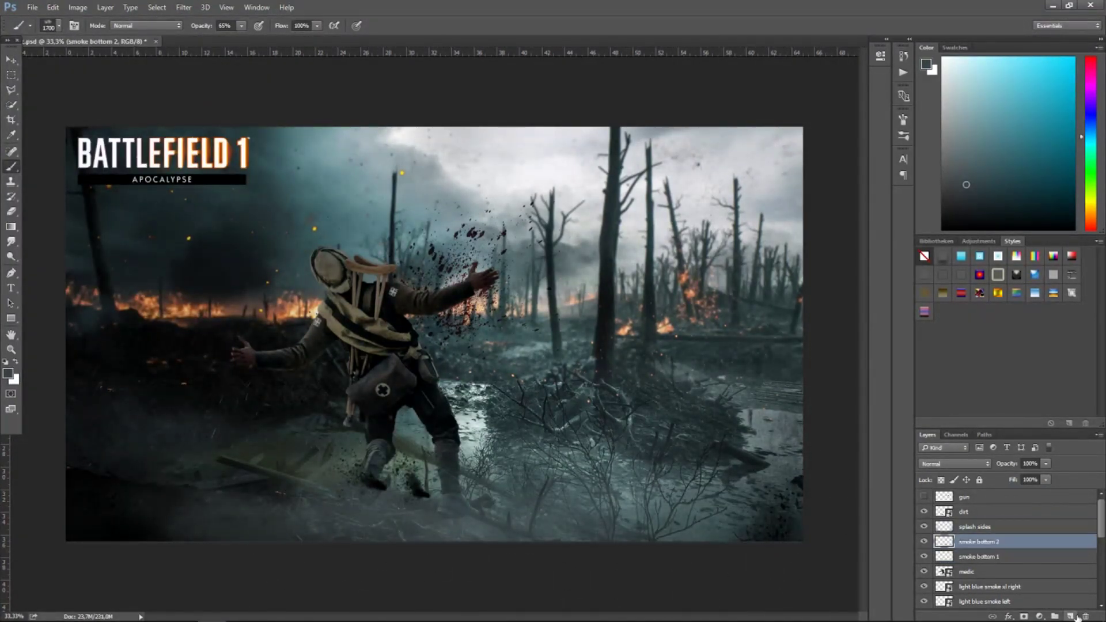
left_click(59, 25)
double_click(178, 273)
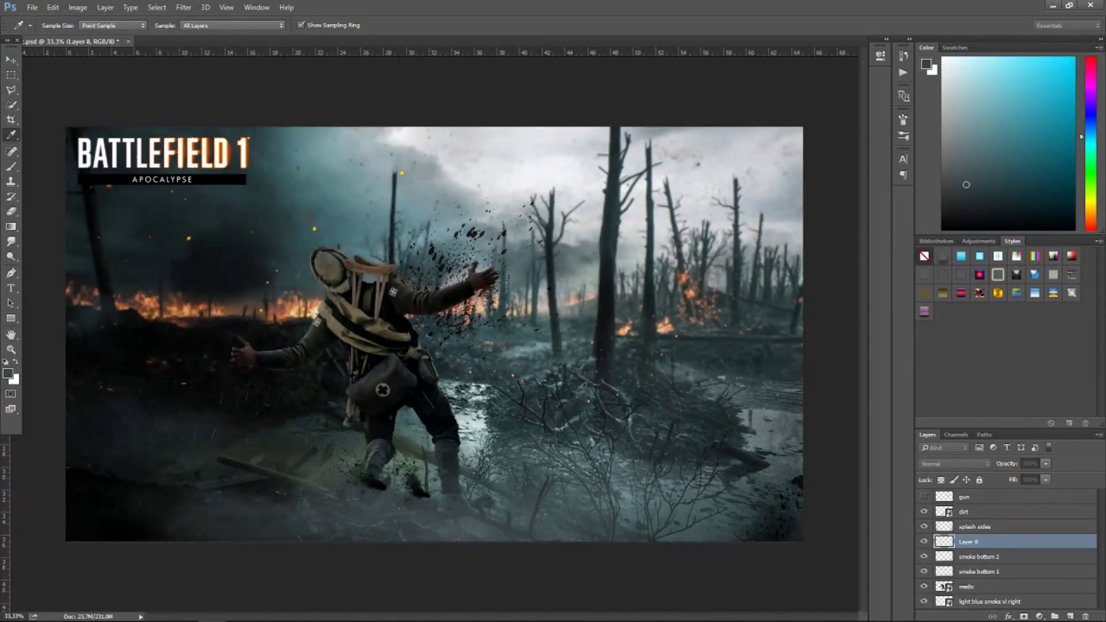
double_click(969, 541)
key("Return")
Add a new empty layer with a smoke brush at higher painting opacity
key("ctrl+shift+alt+n")
left_click(58, 25)
key("8")
key("6")
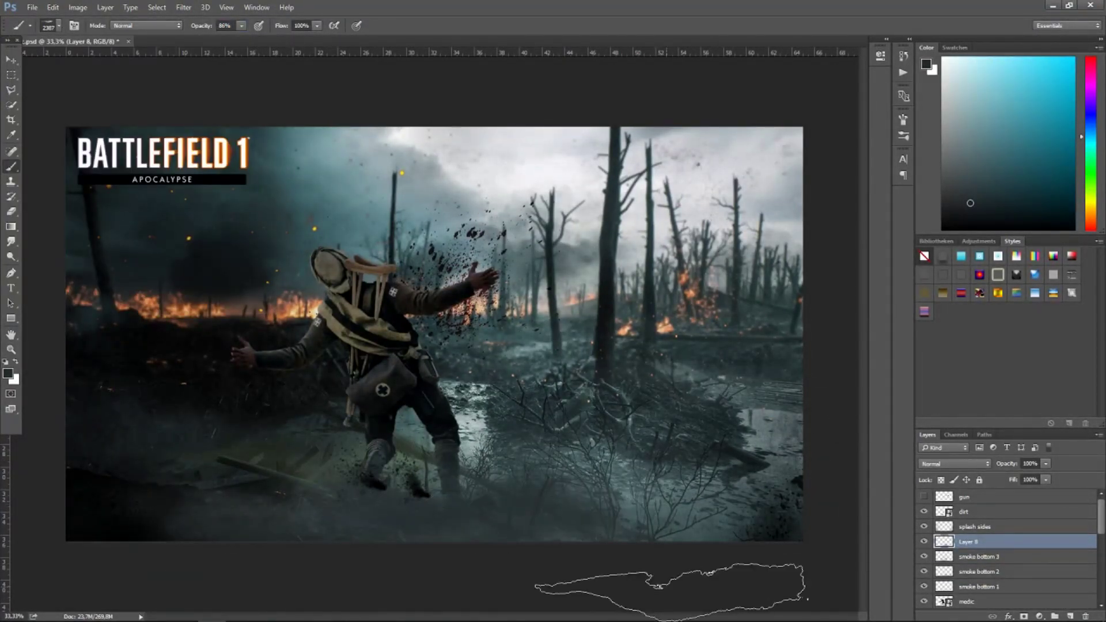
Name the new layer 'smoke darkest 4' and place it just above the dirt layer
left_click(1016, 517)
scroll(1002, 564, "down", 3)
scroll(995, 569, "up", 3)
double_click(976, 512)
key("Return")
left_click_drag(977, 512, 951, 566)
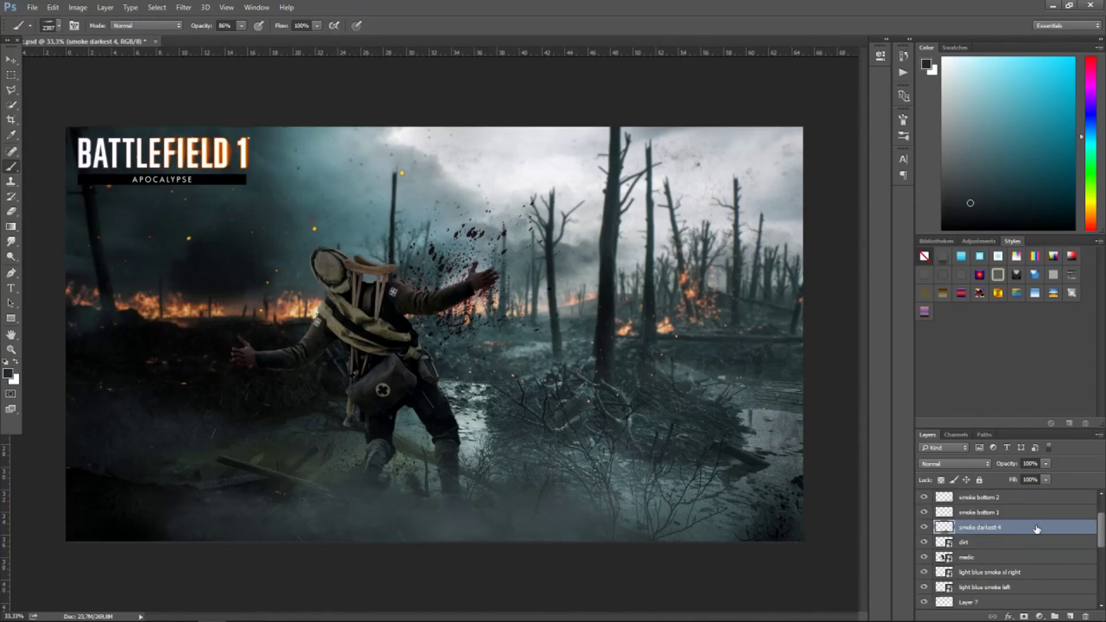